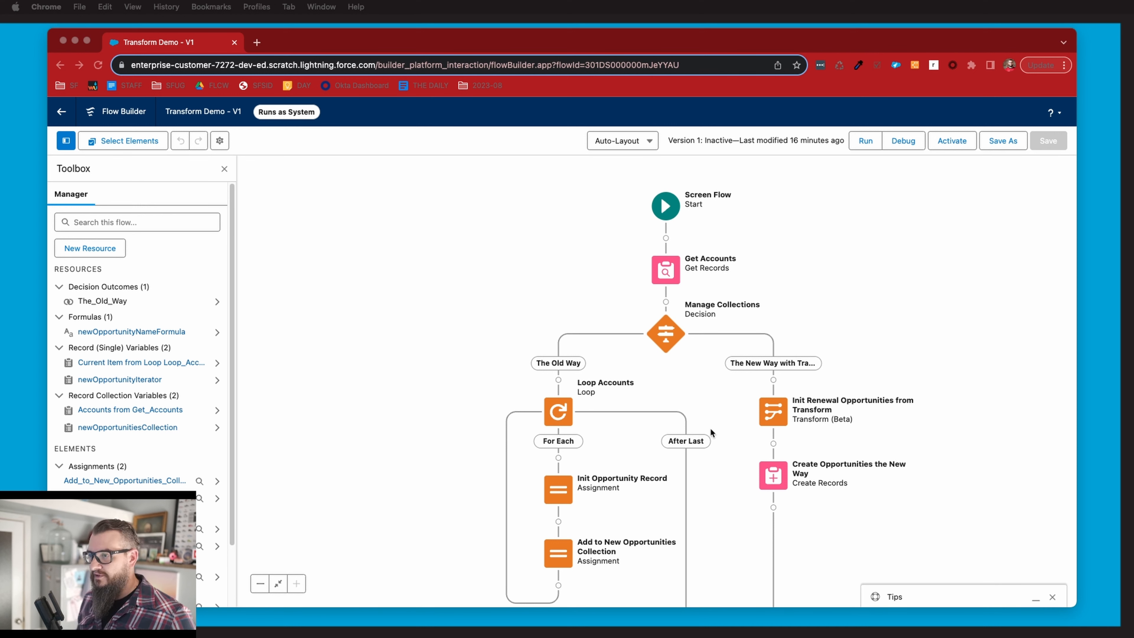
Look over the flow from the Get Accounts element through the Old Way and New Way paths.
{"action": "left_click_drag", "start_coordinate": [942, 435], "coordinate": [933, 398]}
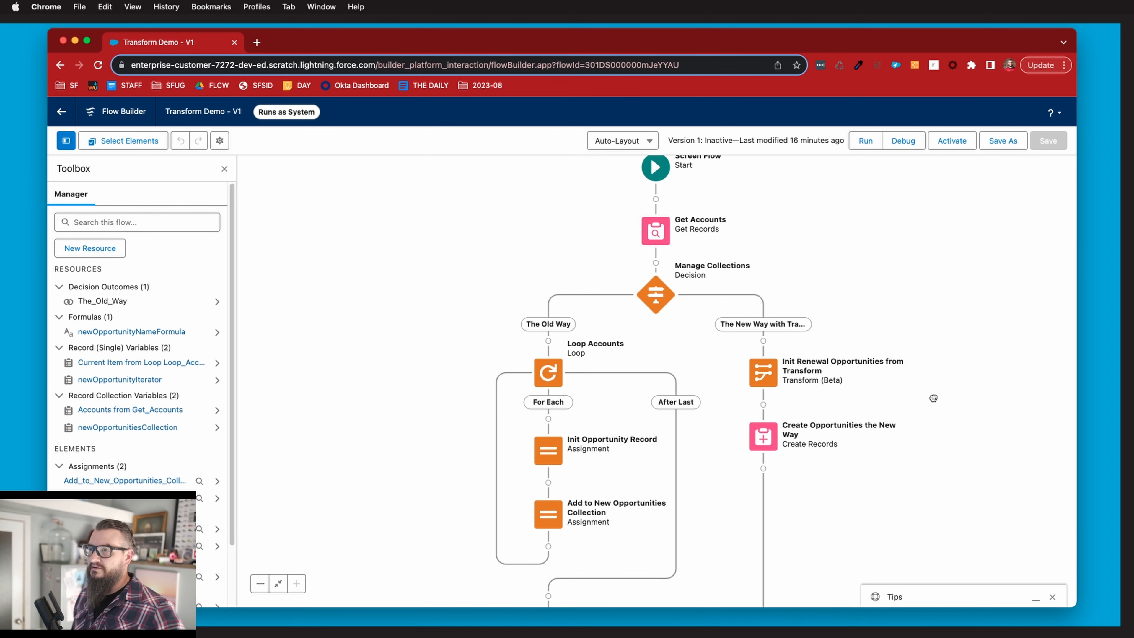
{"action": "left_click_drag", "start_coordinate": [496, 217], "coordinate": [510, 267]}
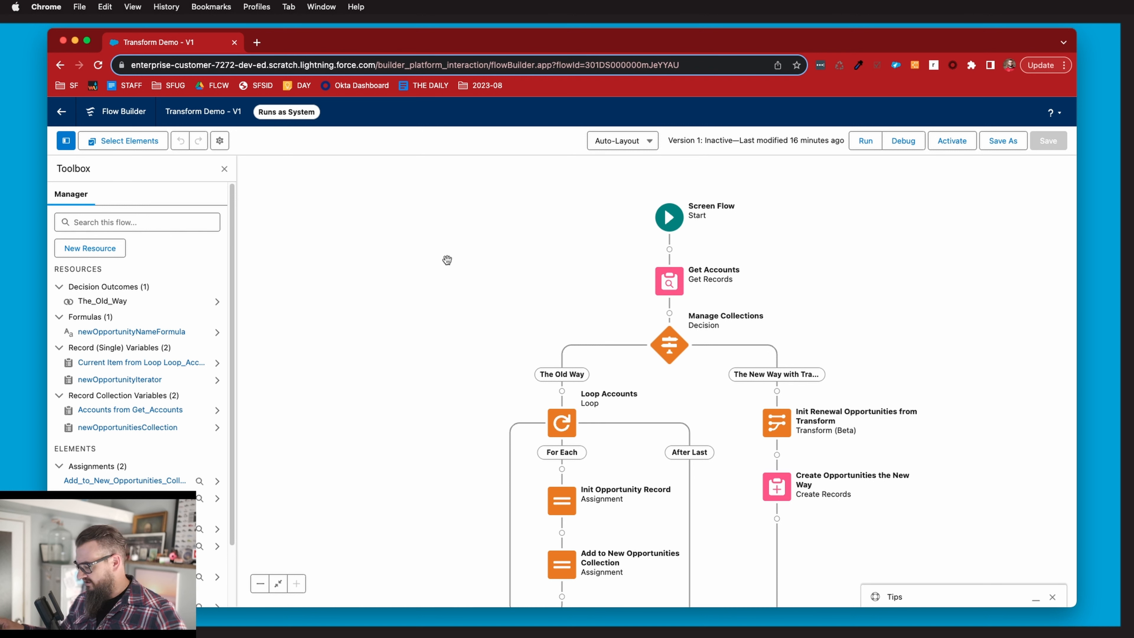
{"action": "left_click", "coordinate": [668, 286]}
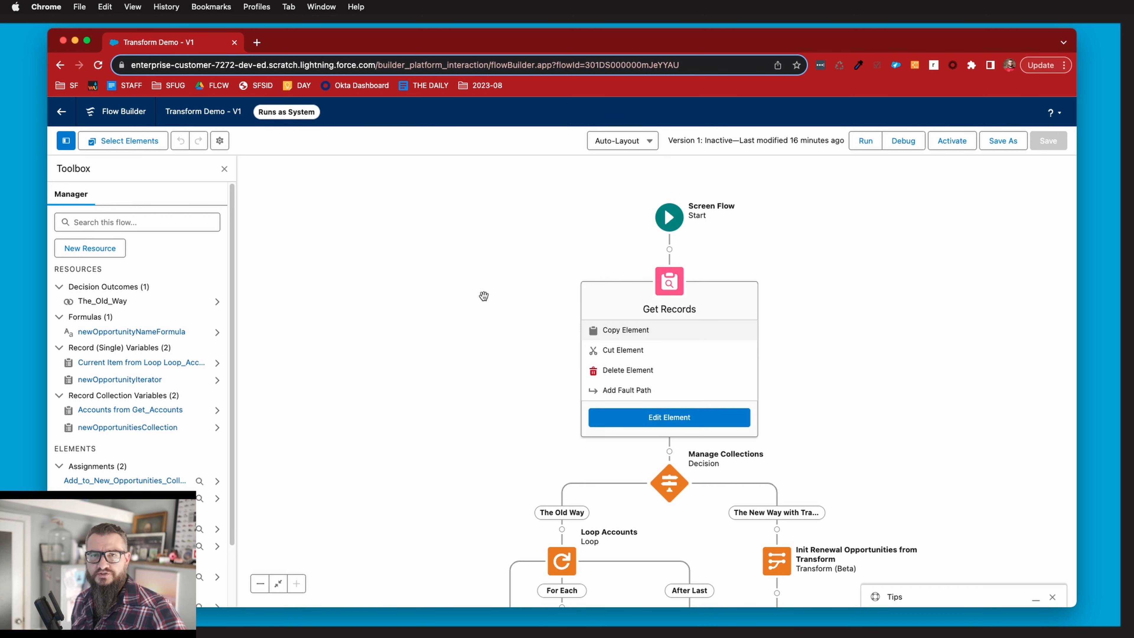
{"action": "left_click", "coordinate": [501, 307]}
{"action": "left_click_drag", "start_coordinate": [506, 311], "coordinate": [514, 246]}
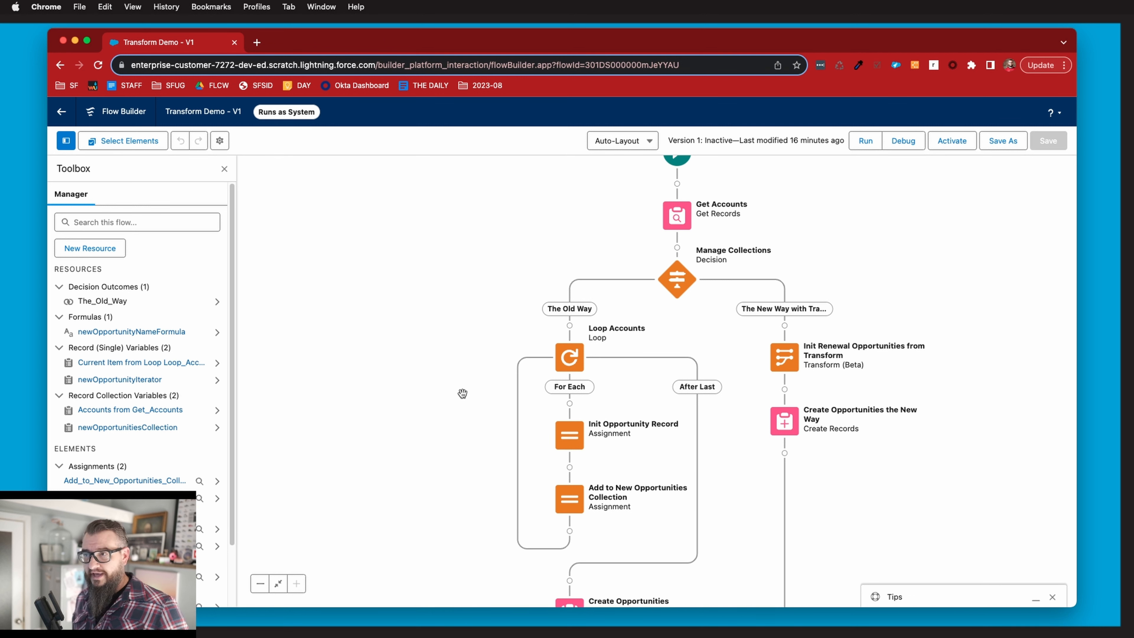
{"action": "left_click_drag", "start_coordinate": [463, 393], "coordinate": [452, 354]}
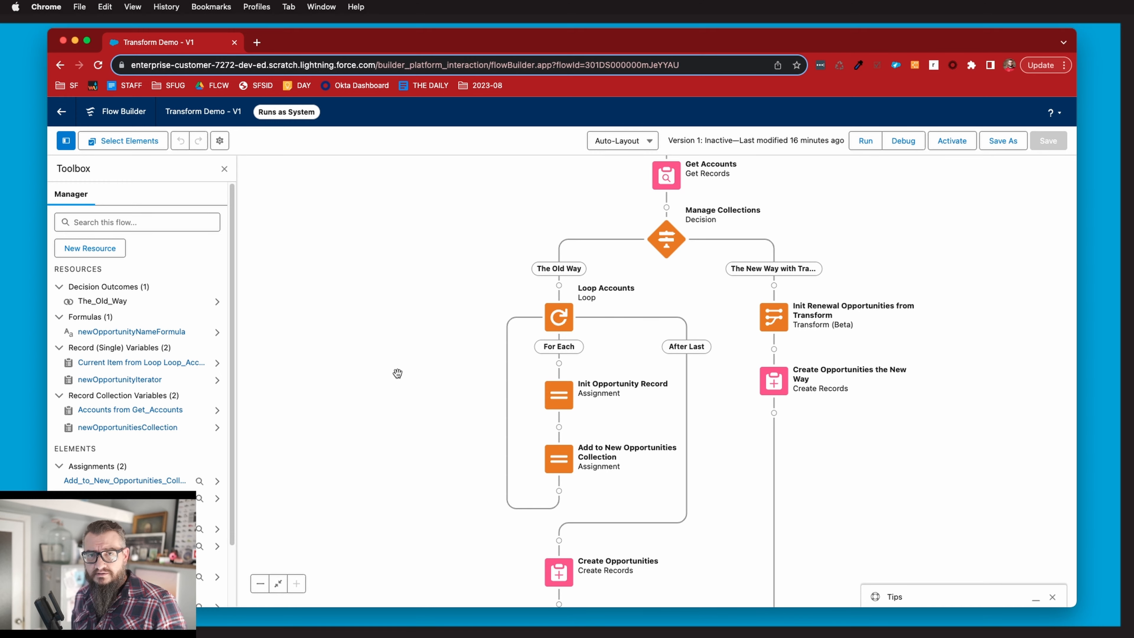
Review the definitions of the two new-opportunity record variables and of newOpportunityNameFormula, keeping their settings.
{"action": "left_click", "coordinate": [148, 428]}
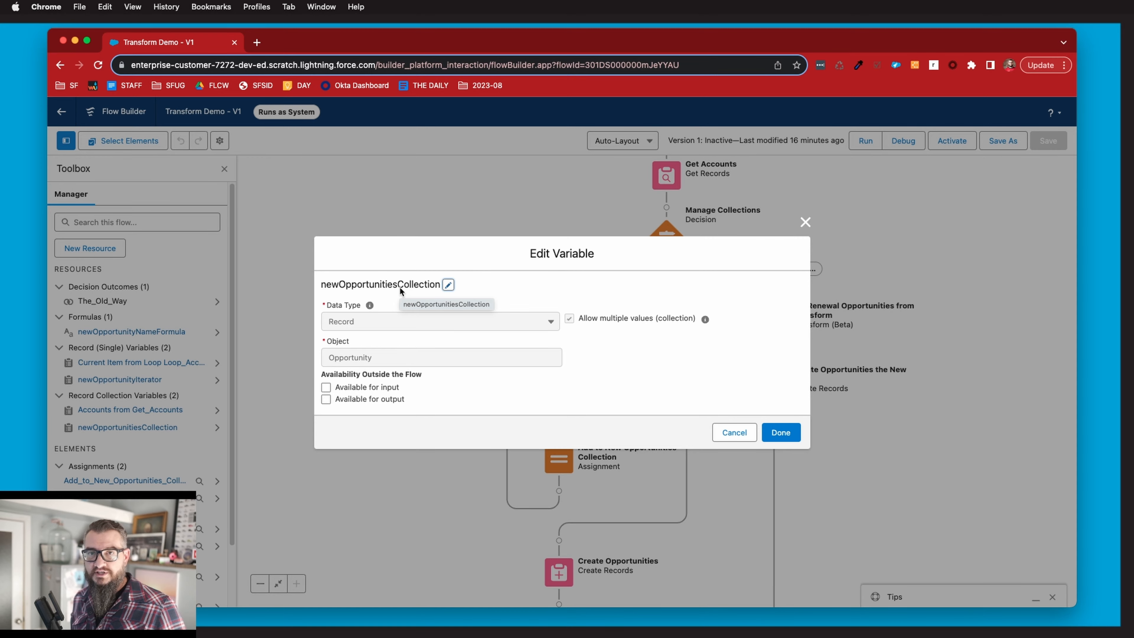
{"action": "left_click", "coordinate": [781, 432]}
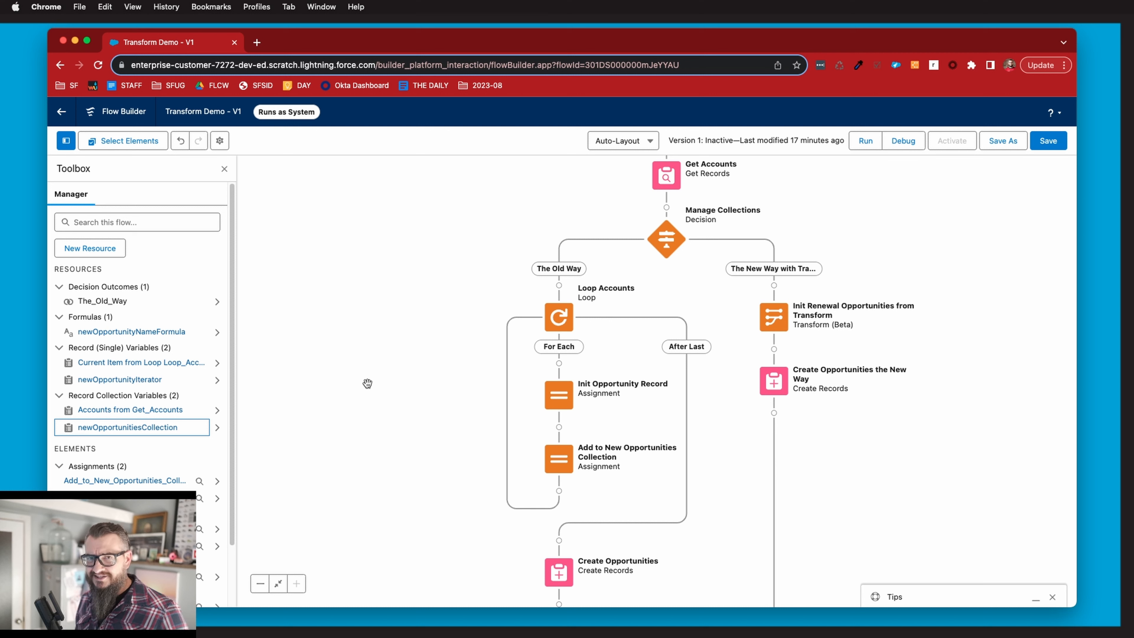
{"action": "double_click", "coordinate": [119, 380]}
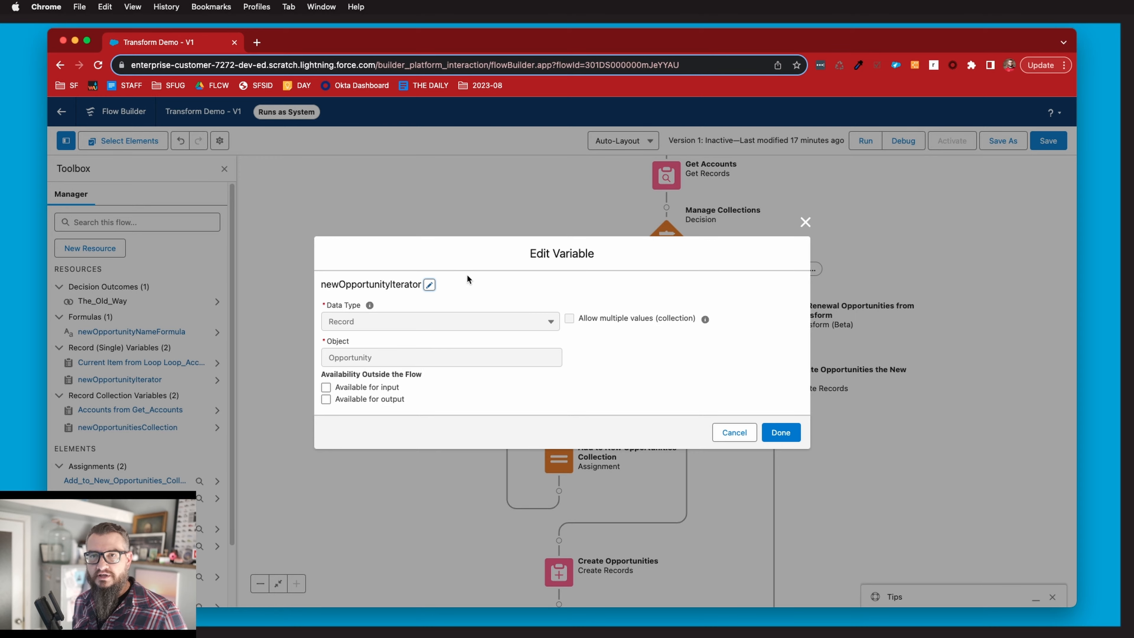
{"action": "left_click", "coordinate": [786, 431]}
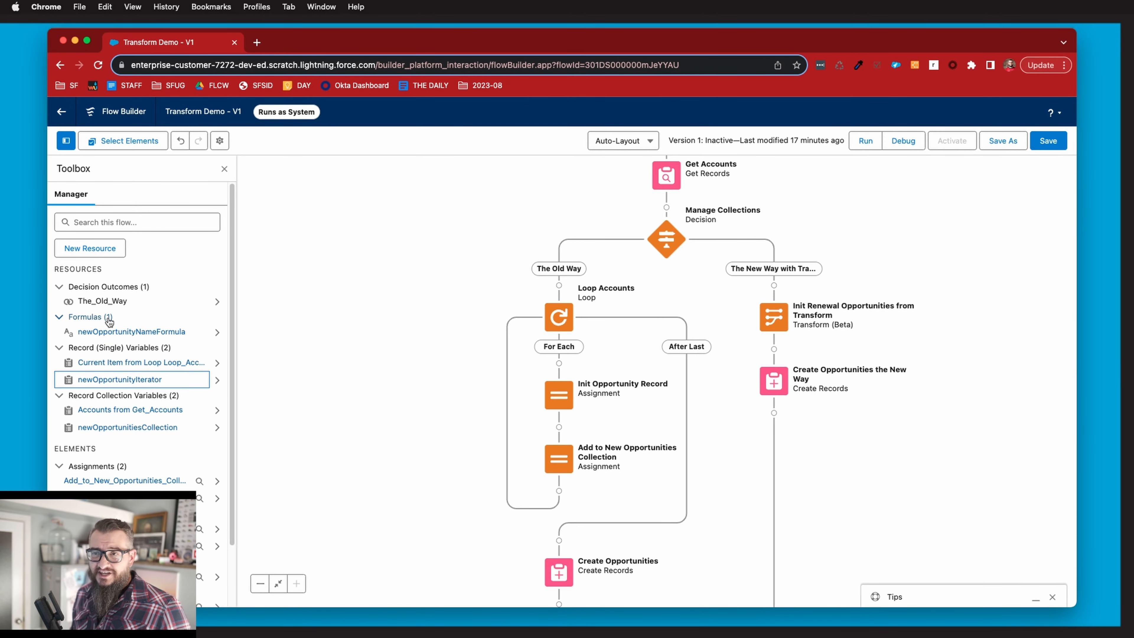
{"action": "left_click", "coordinate": [125, 332]}
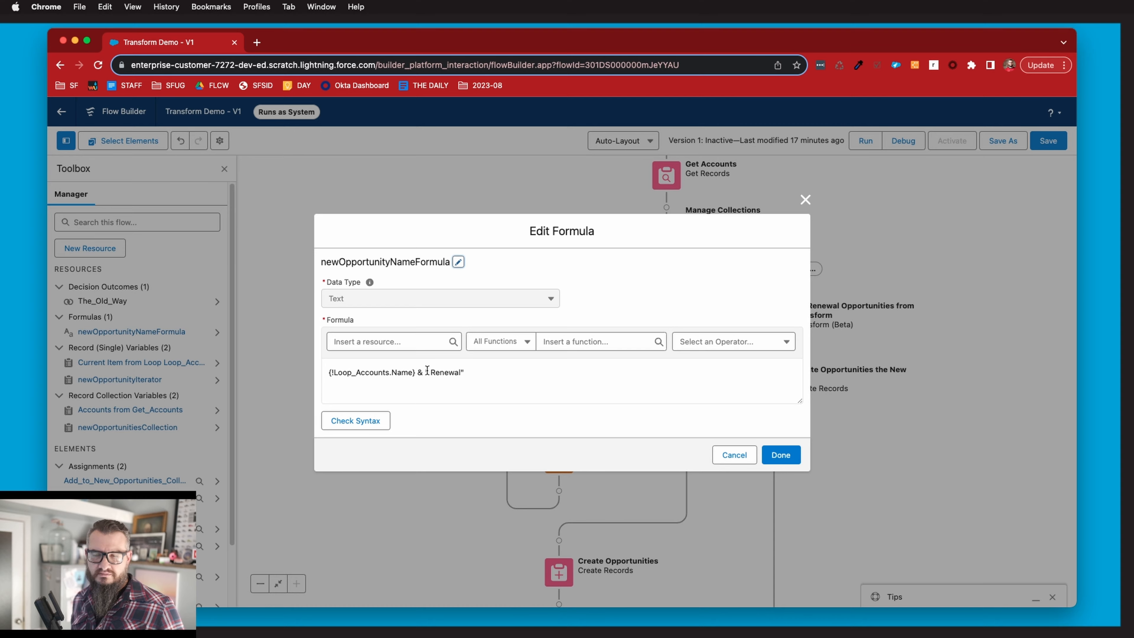
{"action": "left_click", "coordinate": [773, 452]}
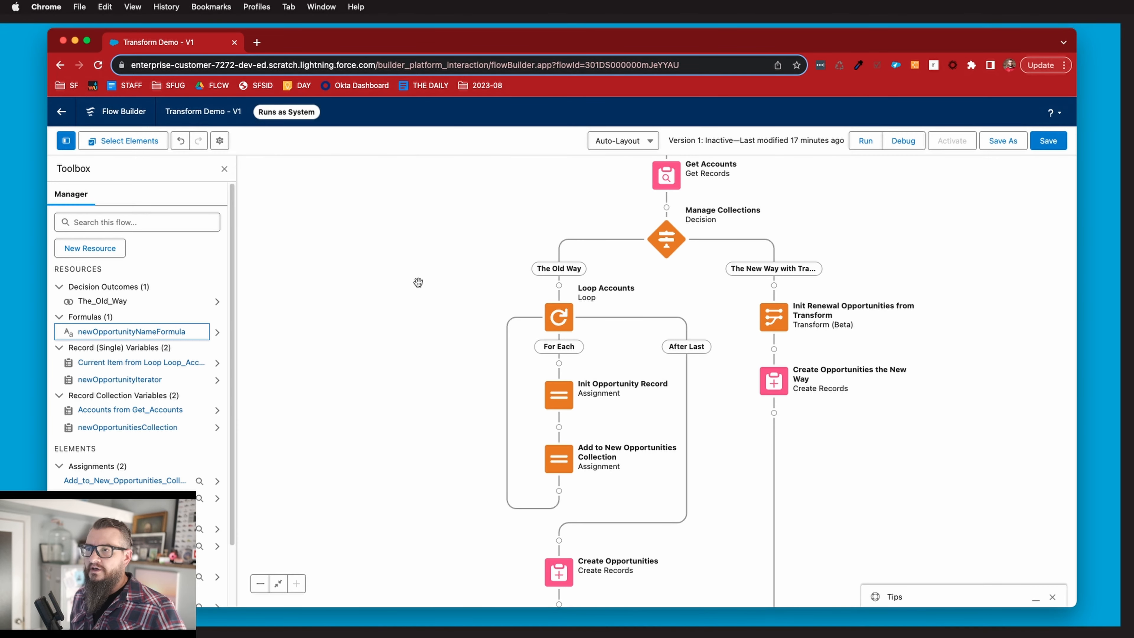
Review the settings of the Loop Accounts loop and the Init Opportunity Record assignment on the Old Way path.
{"action": "left_click", "coordinate": [666, 175]}
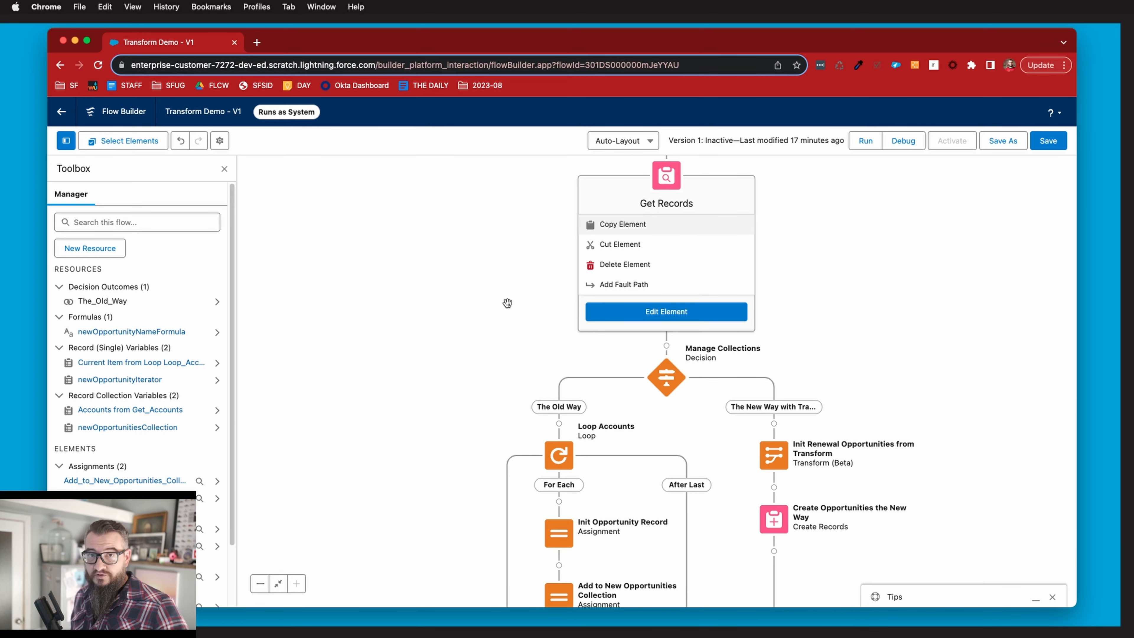
{"action": "left_click", "coordinate": [666, 165]}
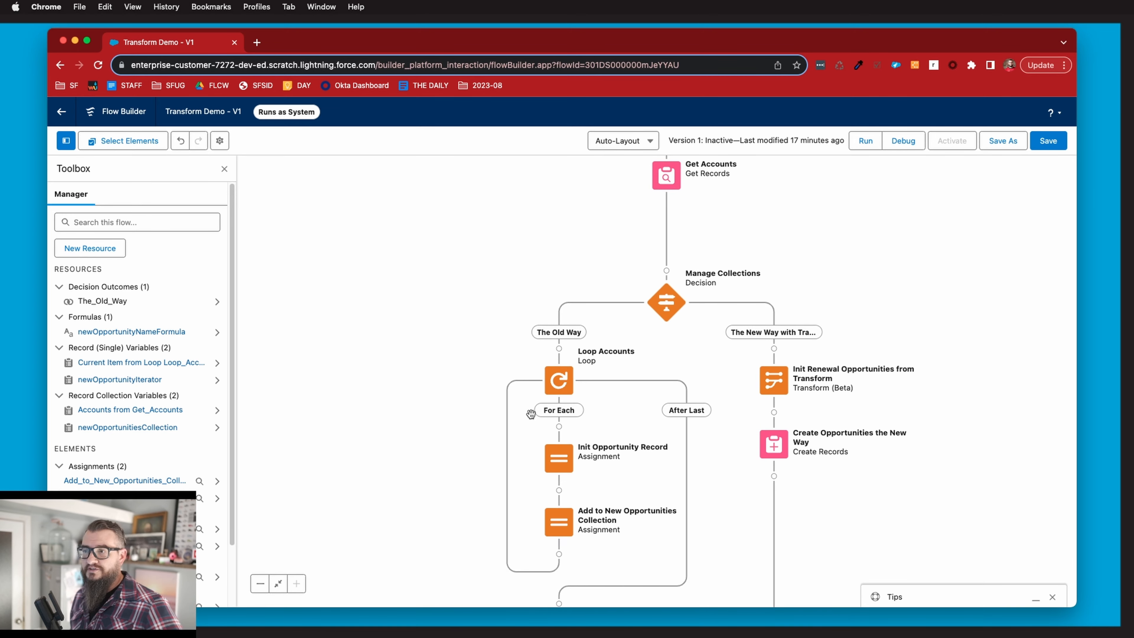
{"action": "double_click", "coordinate": [560, 317]}
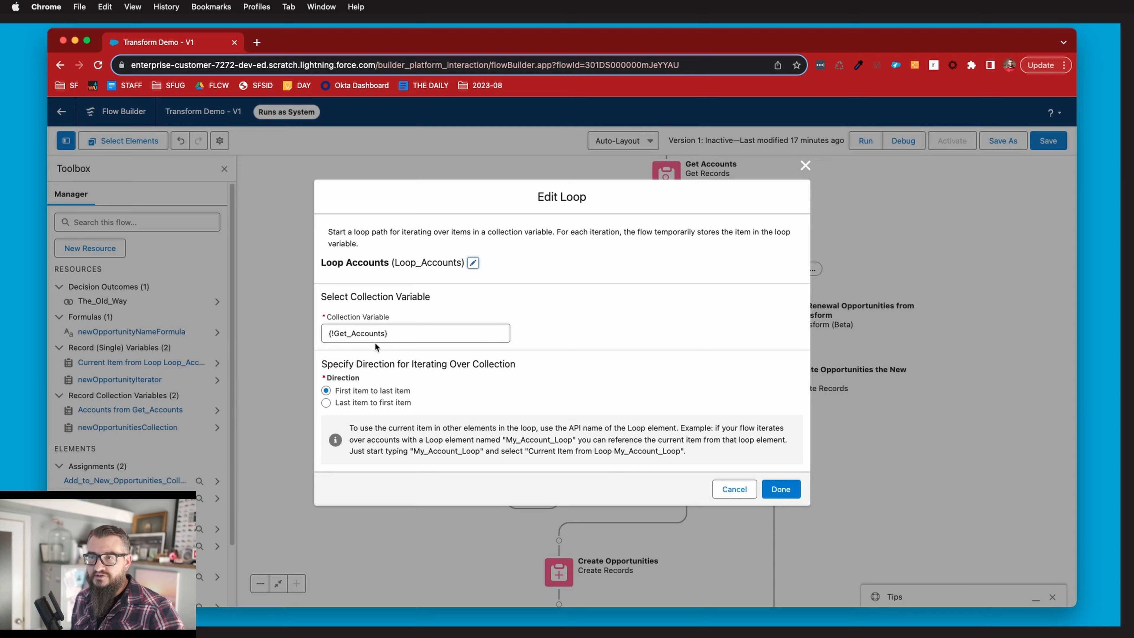
{"action": "left_click", "coordinate": [725, 491]}
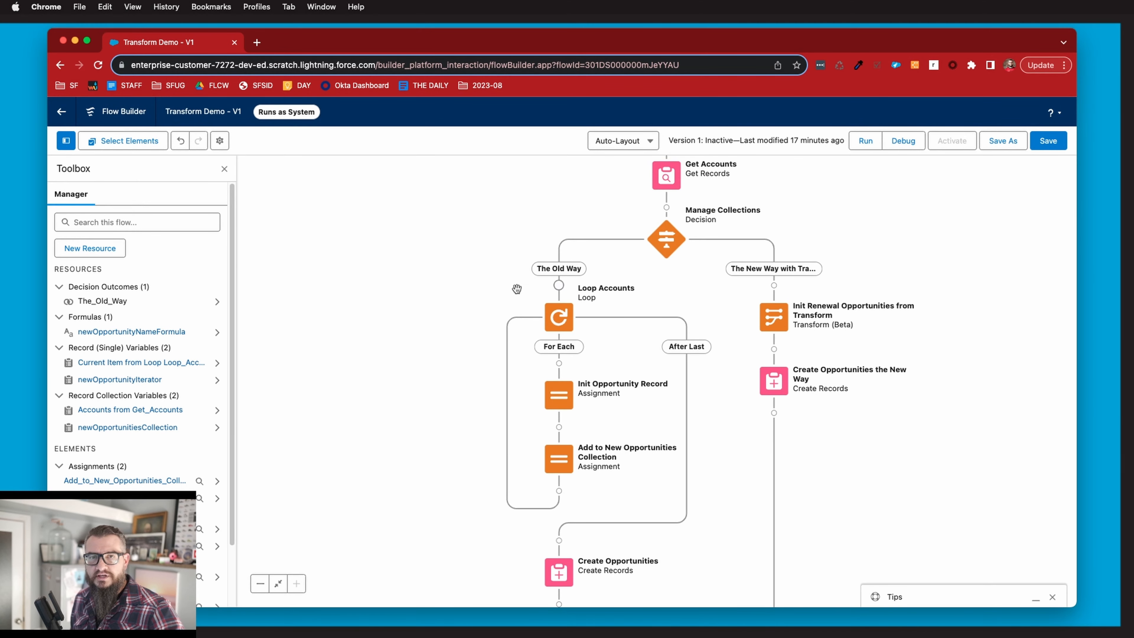
{"action": "double_click", "coordinate": [559, 393]}
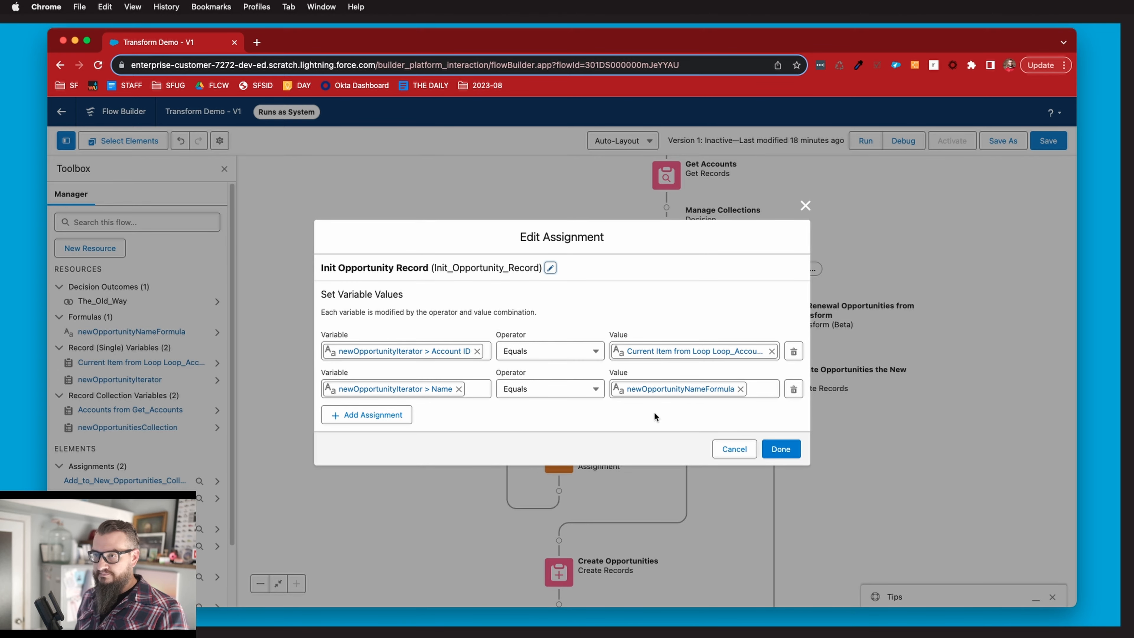
{"action": "left_click", "coordinate": [773, 448]}
Review the Add to New Opportunities Collection assignment and the Create Opportunities element on the Old Way path.
{"action": "scroll", "coordinate": [603, 411], "scroll_direction": "down", "scroll_amount": 3}
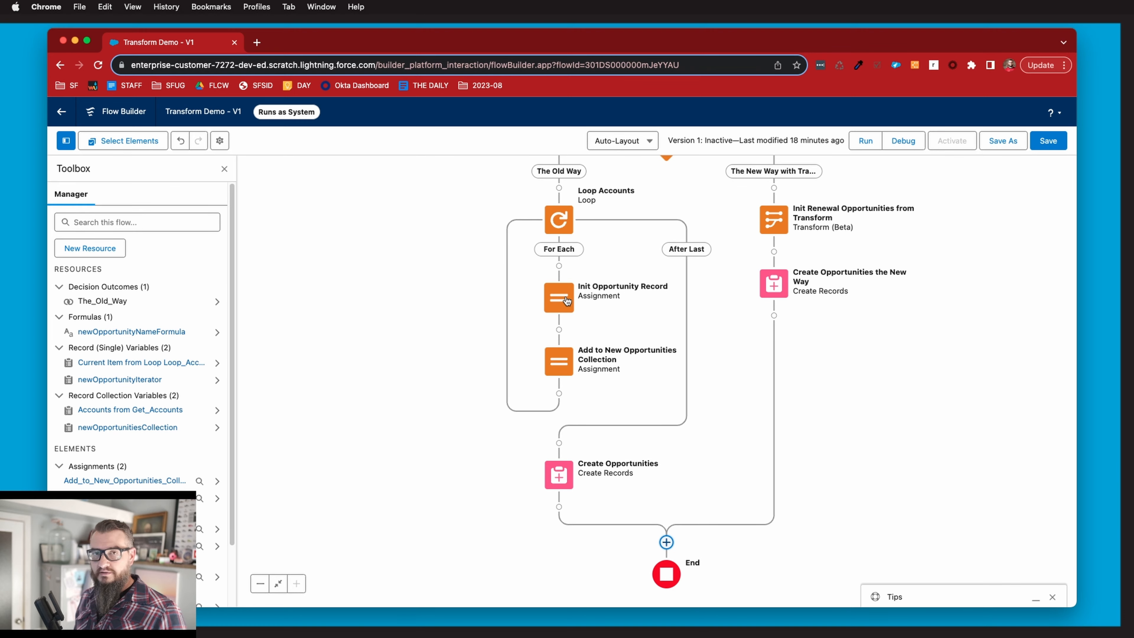
{"action": "double_click", "coordinate": [561, 362]}
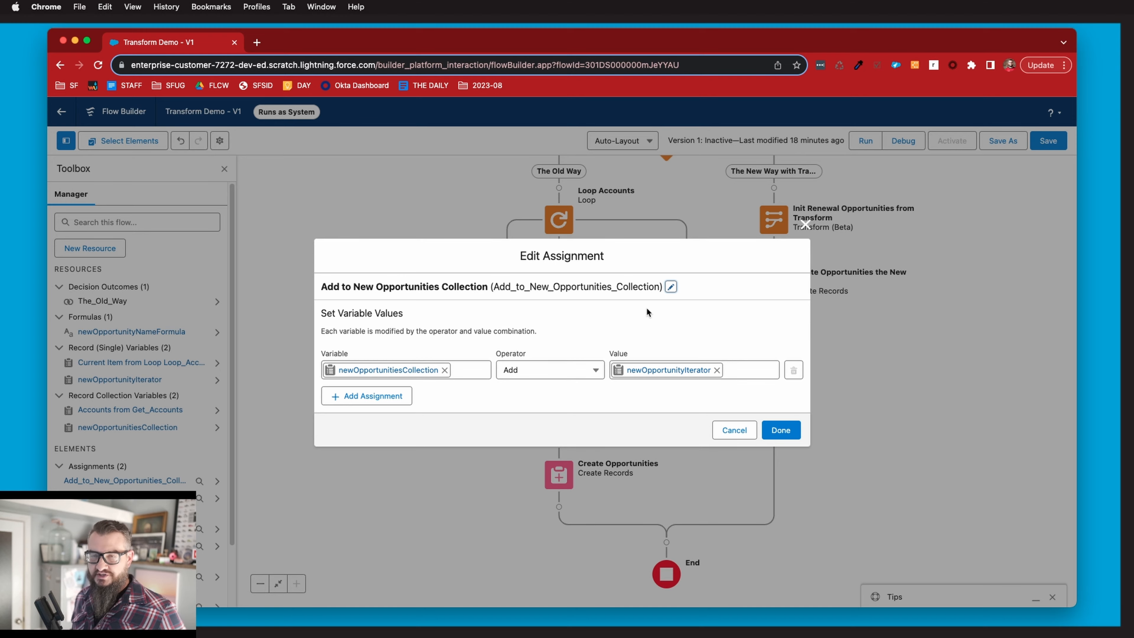
{"action": "left_click", "coordinate": [719, 431]}
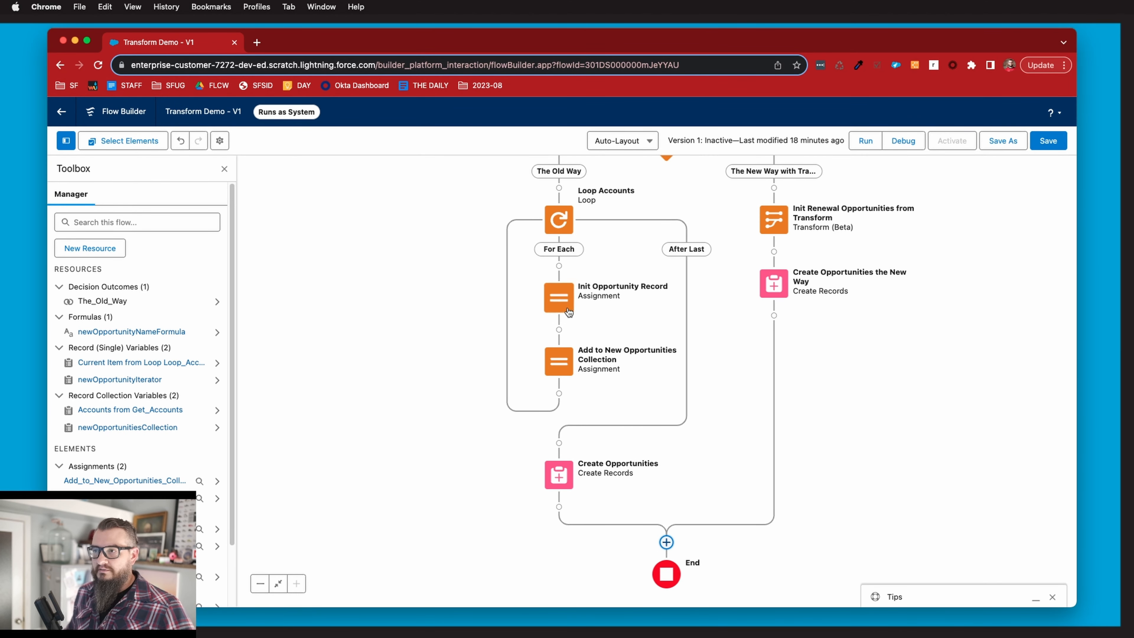
{"action": "left_click", "coordinate": [557, 480]}
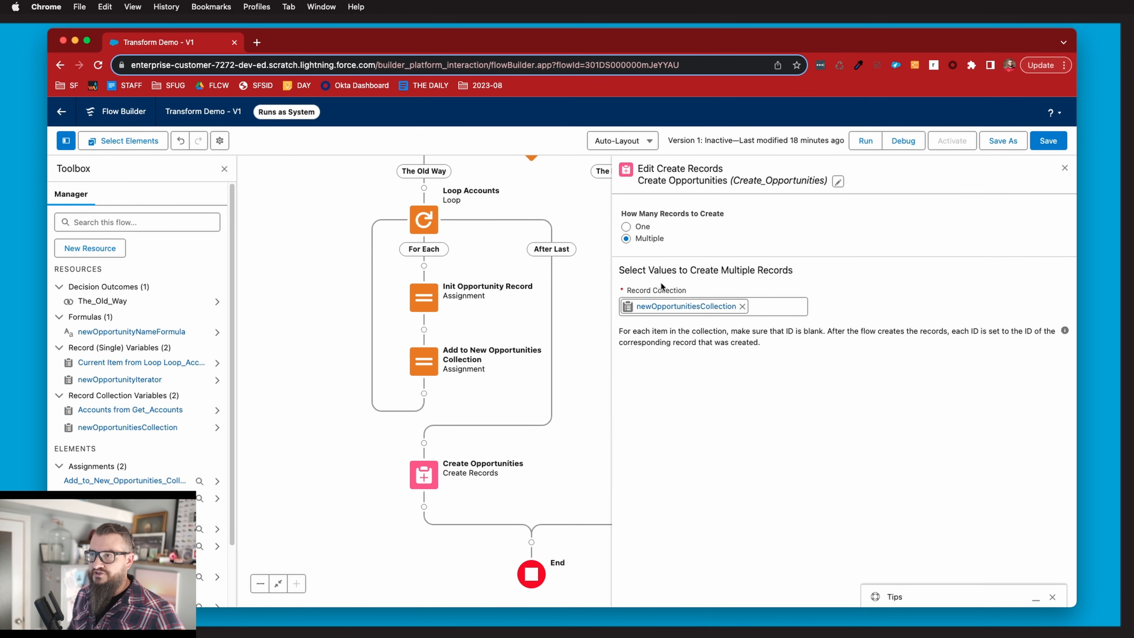
{"action": "left_click", "coordinate": [1064, 168]}
Remove the Opportunity target data and the Get Accounts source data from the Init Renewal Opportunities from Transform element.
{"action": "left_click_drag", "start_coordinate": [893, 289], "coordinate": [940, 343]}
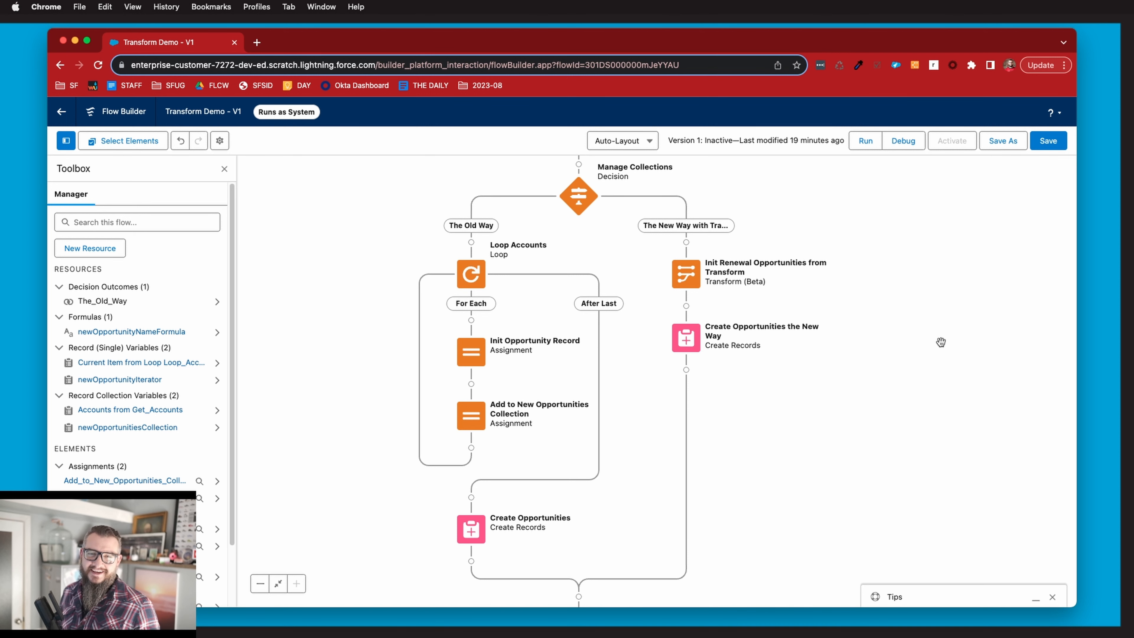
{"action": "left_click_drag", "start_coordinate": [881, 263], "coordinate": [895, 317]}
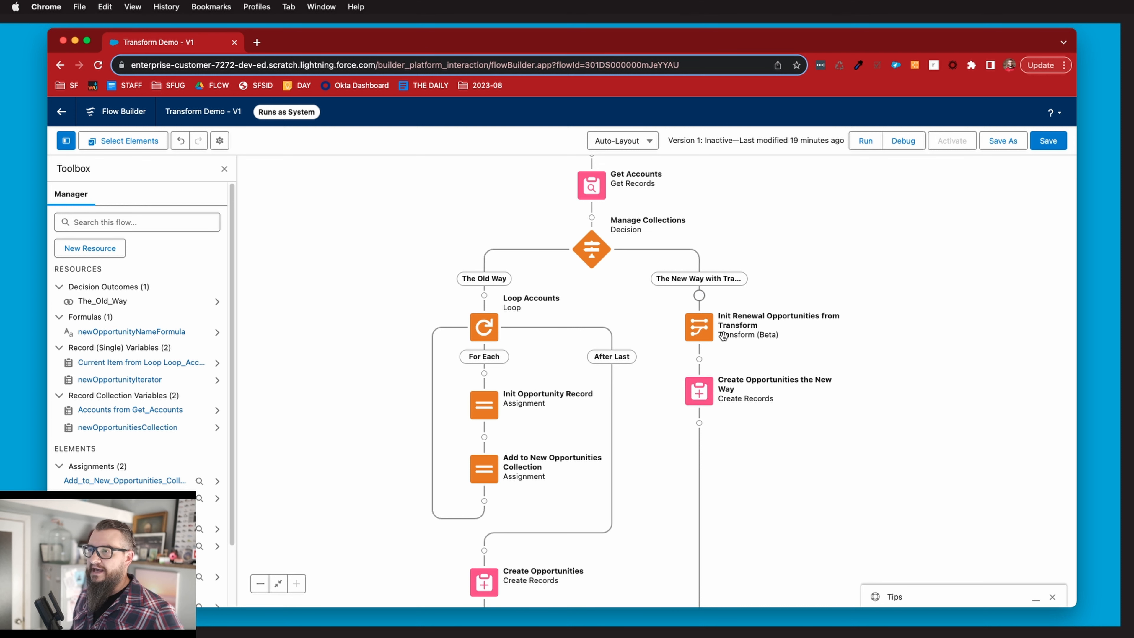
{"action": "double_click", "coordinate": [704, 328]}
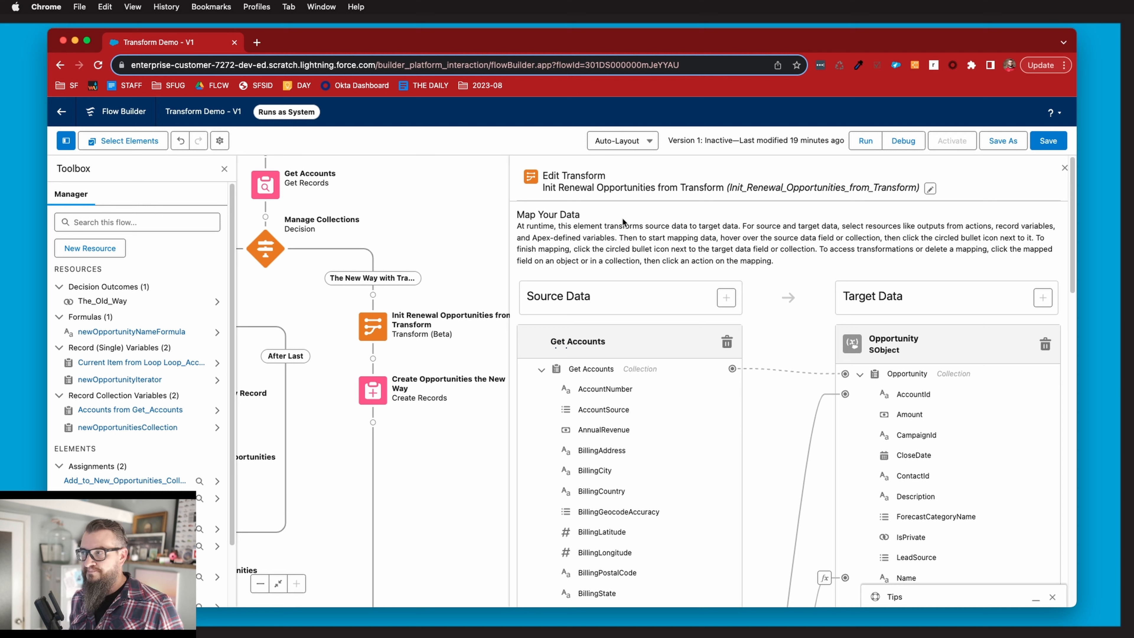
{"action": "left_click", "coordinate": [1041, 347]}
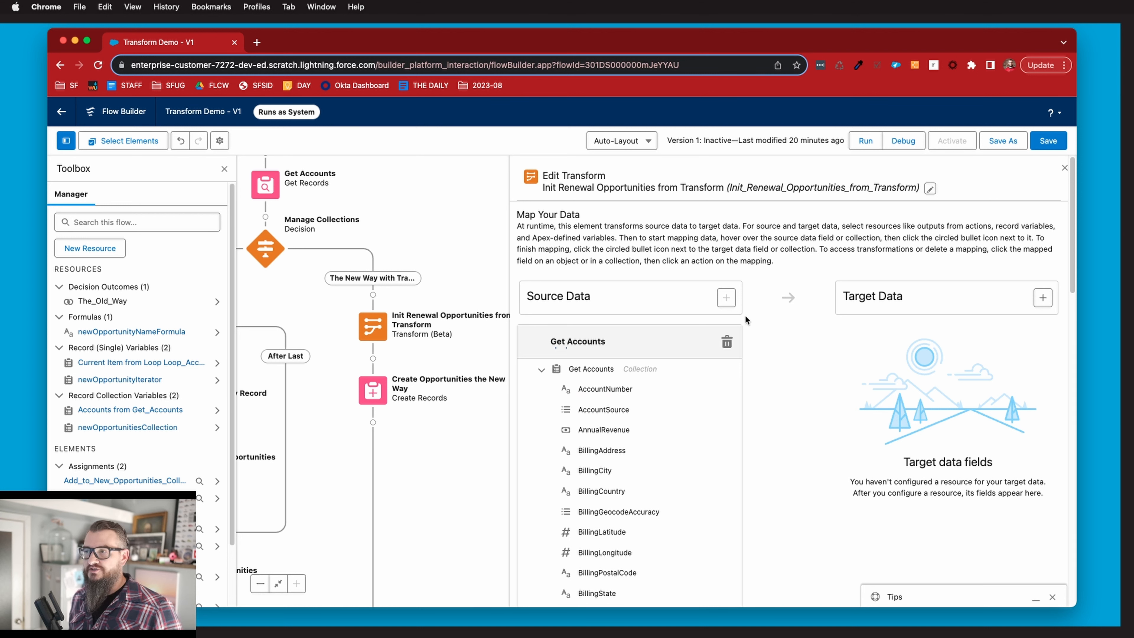
{"action": "left_click", "coordinate": [727, 343]}
Add the Accounts from Get_Accounts record collection as the transform's source data.
{"action": "left_click", "coordinate": [730, 297]}
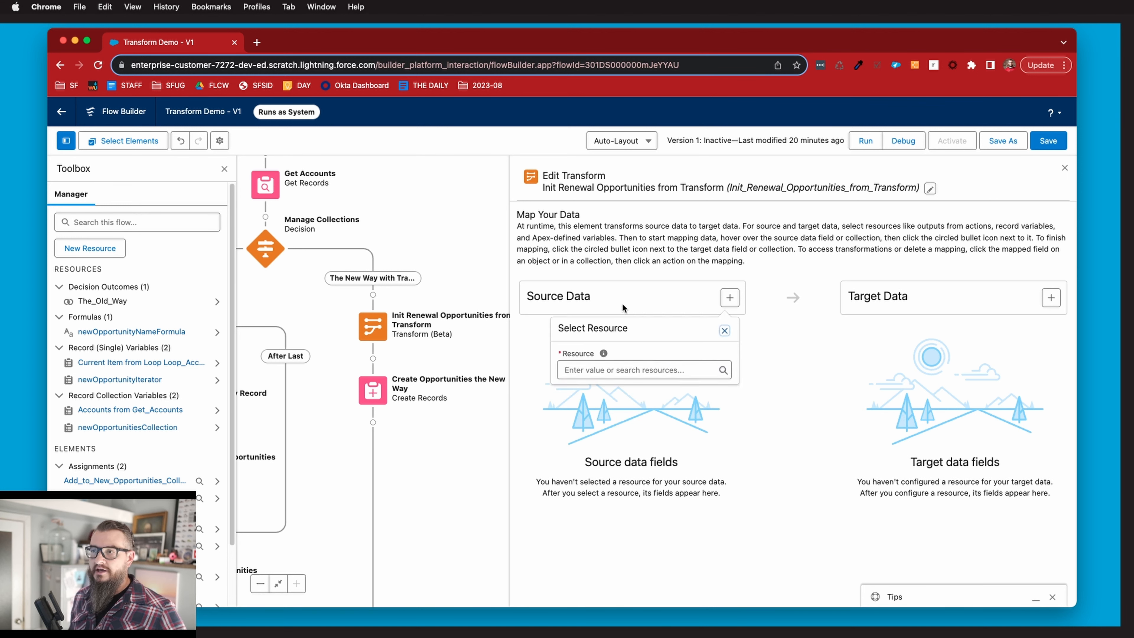
{"action": "left_click", "coordinate": [627, 368]}
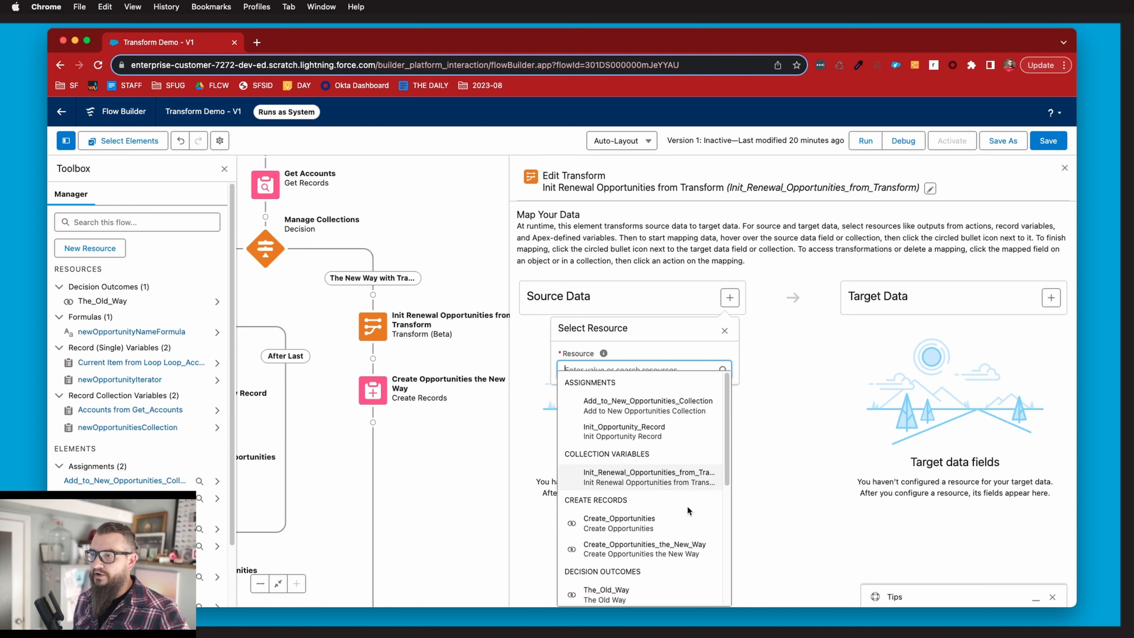
{"action": "scroll", "coordinate": [686, 514], "scroll_direction": "down", "scroll_amount": 6}
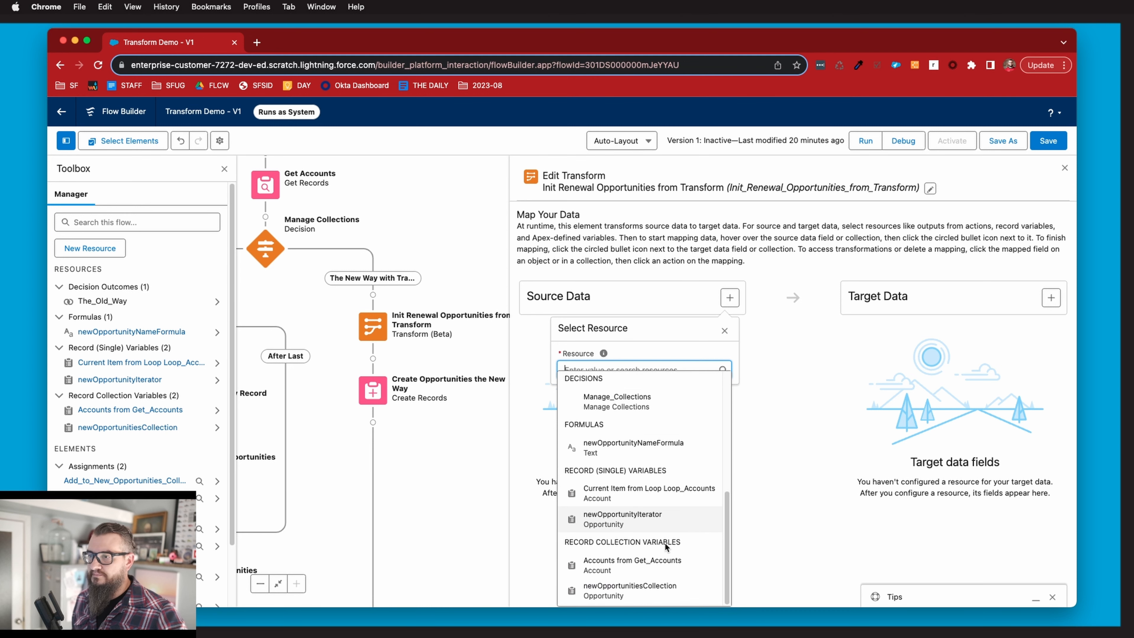
{"action": "left_click", "coordinate": [634, 565]}
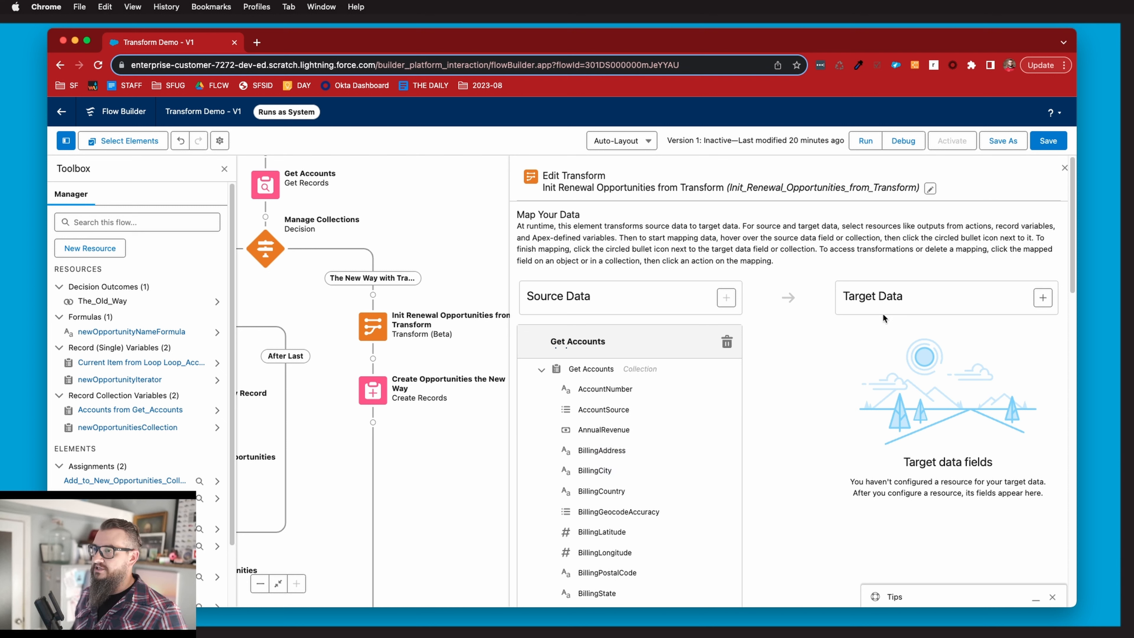
Configure the transform's target data as a Record collection of the Opportunity object with multiple values allowed.
{"action": "left_click", "coordinate": [1044, 298]}
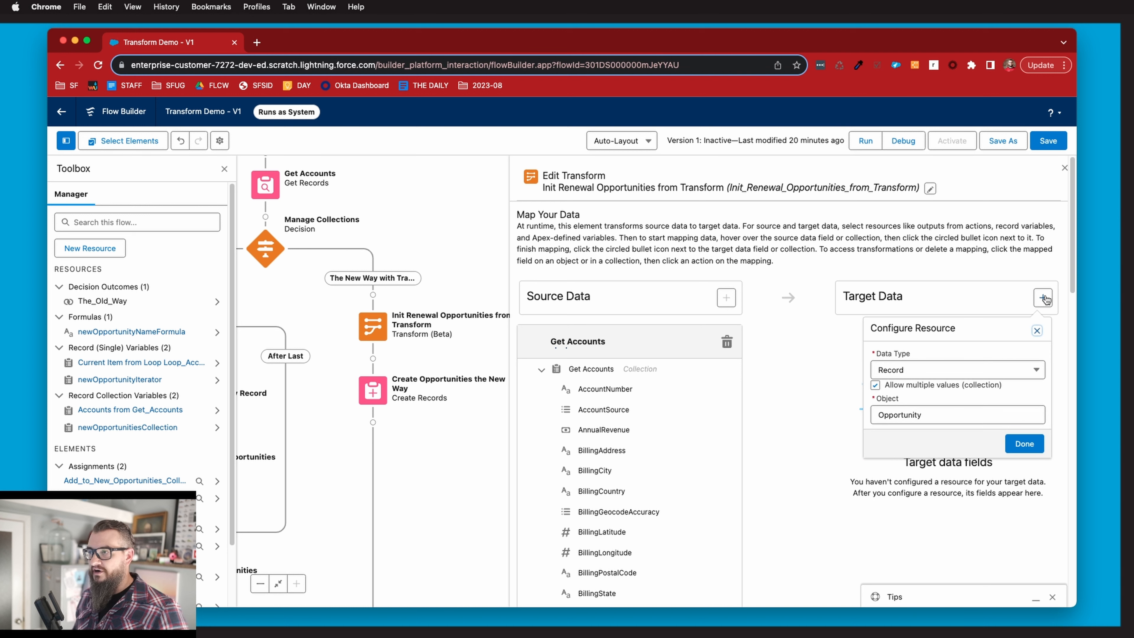
{"action": "left_click", "coordinate": [920, 369]}
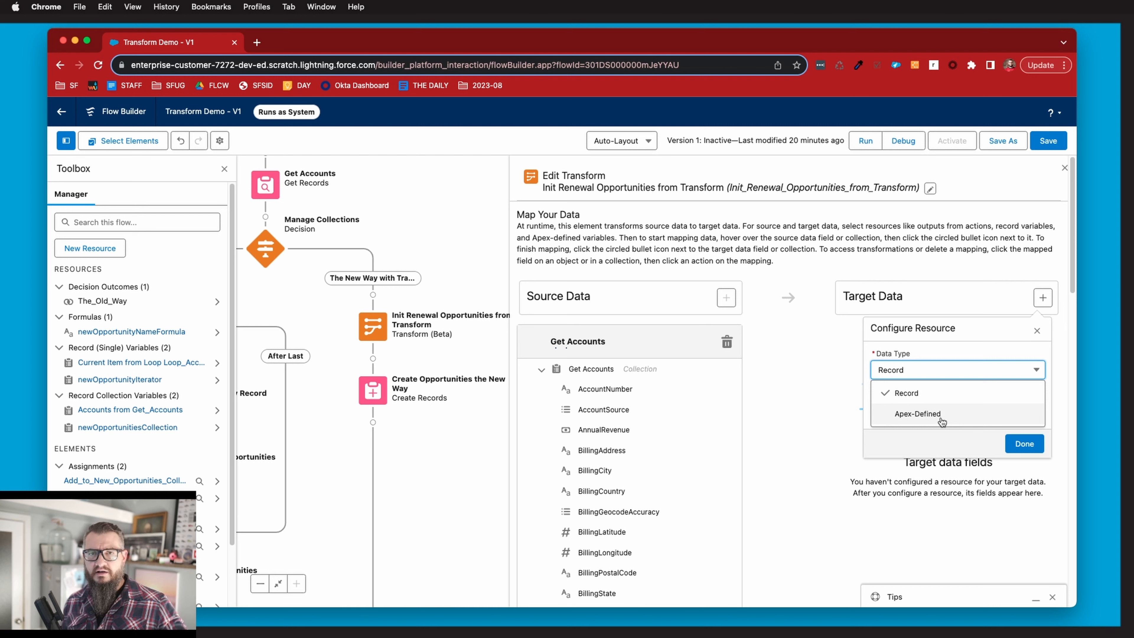
{"action": "left_click", "coordinate": [939, 392]}
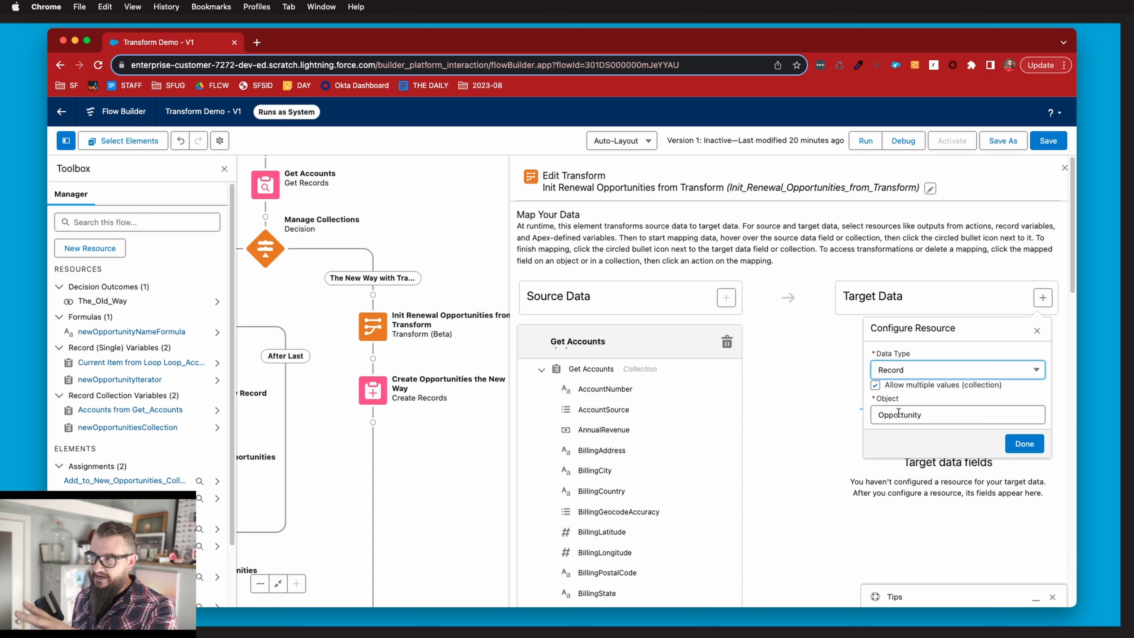
{"action": "left_click", "coordinate": [924, 414]}
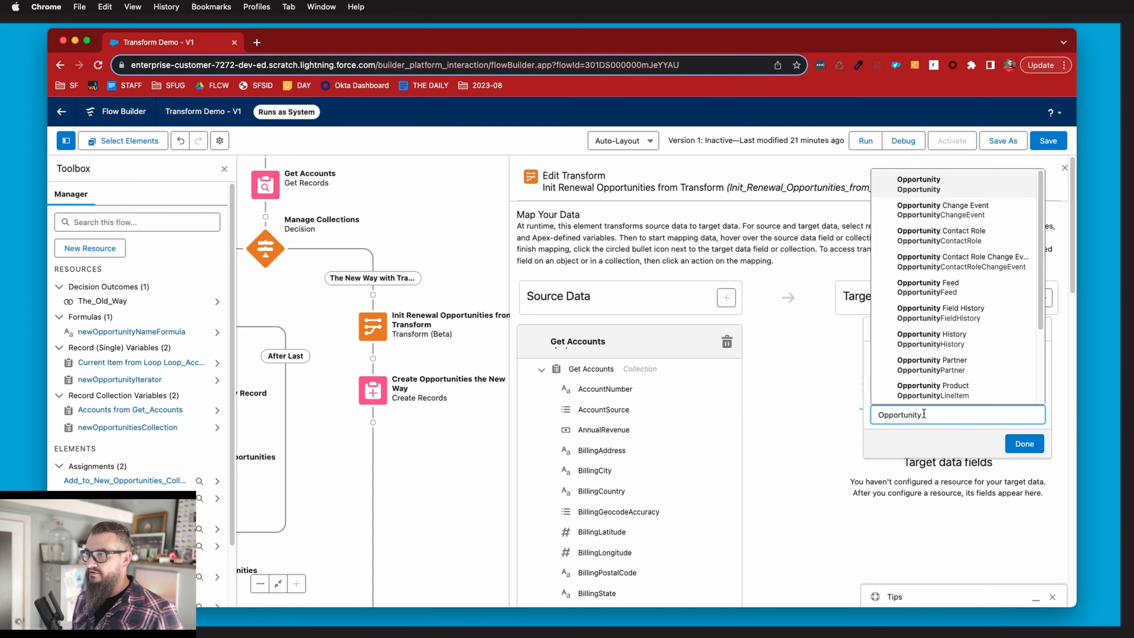
{"action": "left_click", "coordinate": [920, 184]}
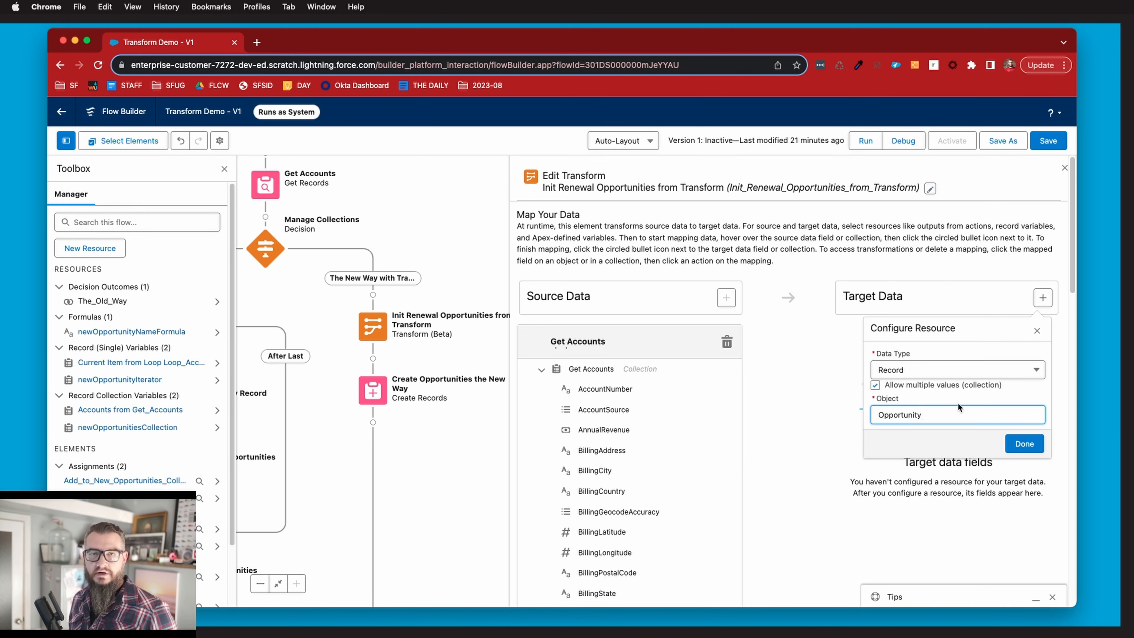
{"action": "left_click", "coordinate": [1024, 443]}
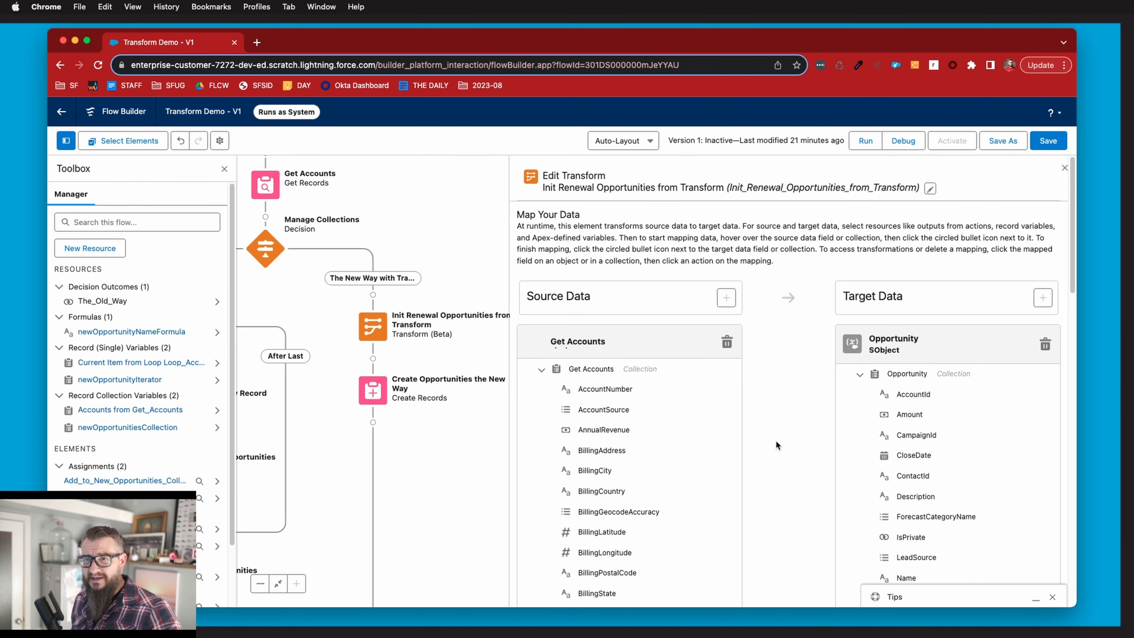
{"action": "scroll", "coordinate": [776, 442], "scroll_direction": "down", "scroll_amount": 2}
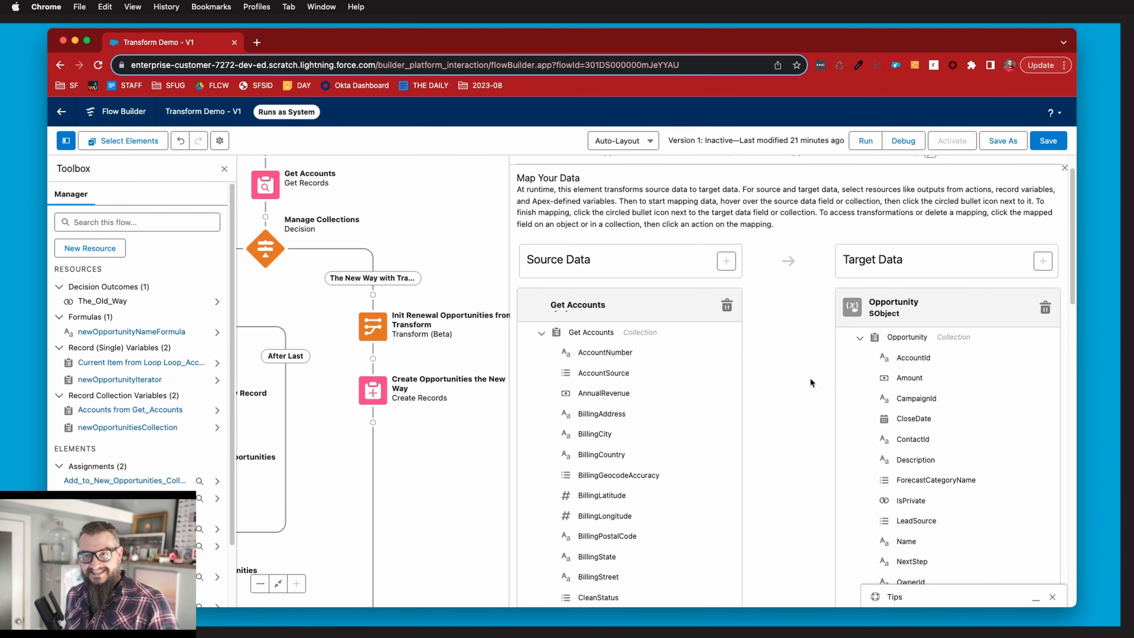
Map the source Id field of Get Accounts to the target Opportunity's AccountId field.
{"action": "scroll", "coordinate": [771, 394], "scroll_direction": "down", "scroll_amount": 10}
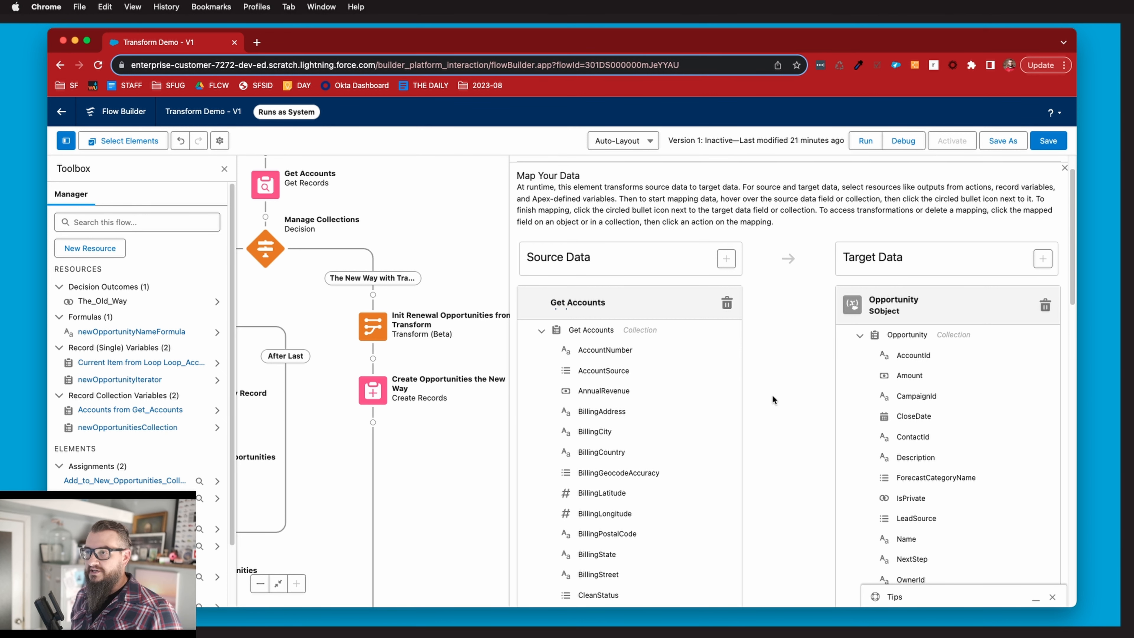
{"action": "scroll", "coordinate": [774, 400], "scroll_direction": "up", "scroll_amount": 10}
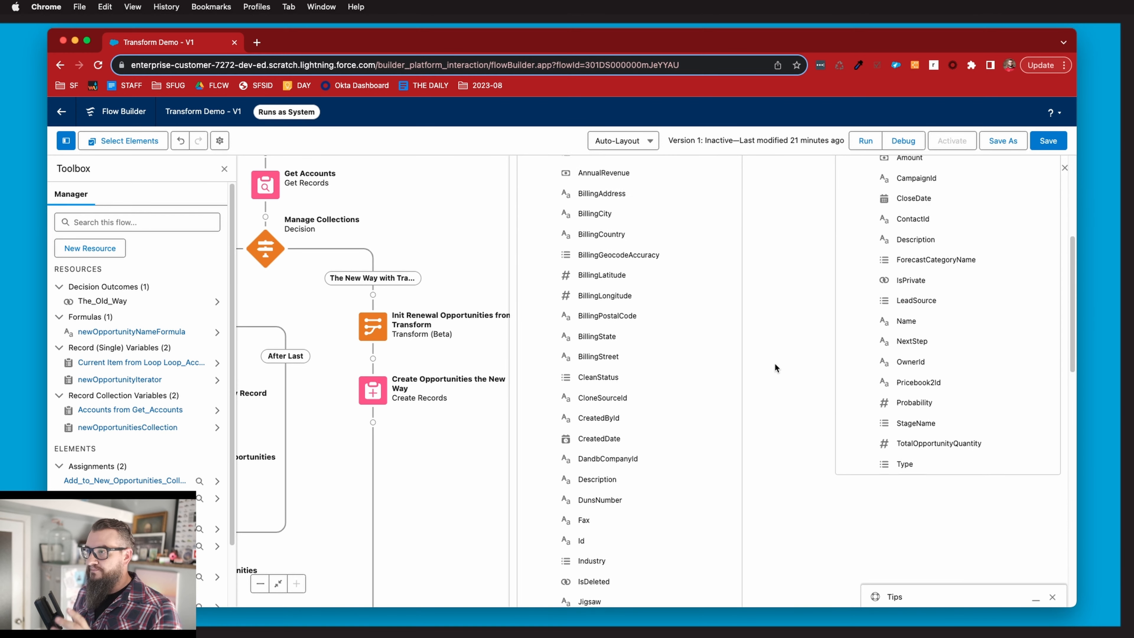
{"action": "scroll", "coordinate": [781, 386], "scroll_direction": "down", "scroll_amount": 5}
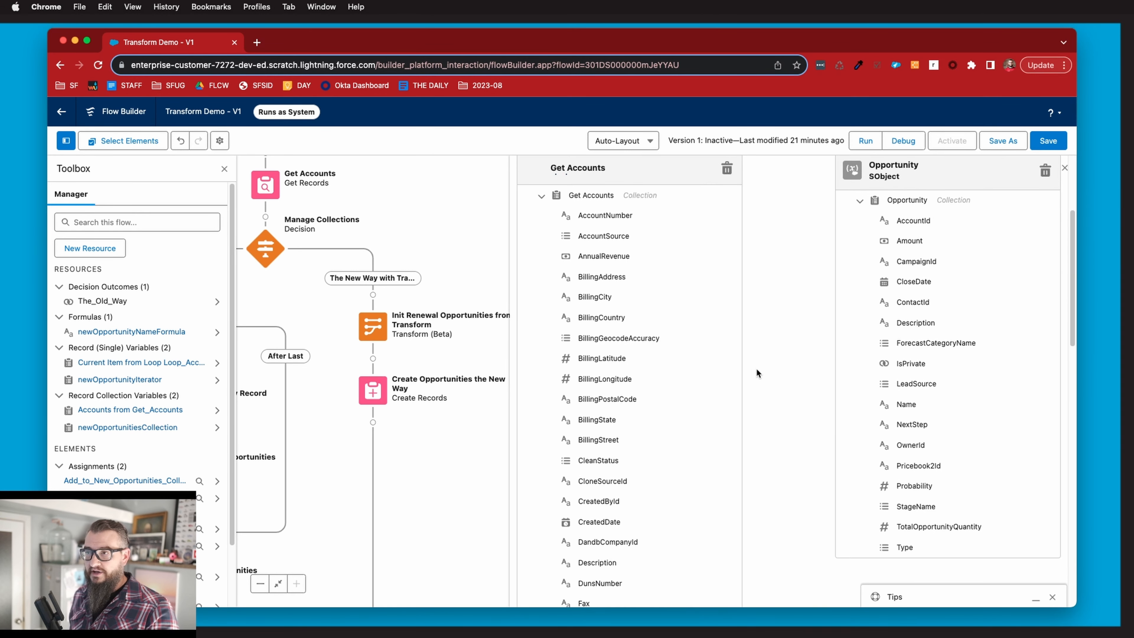
{"action": "scroll", "coordinate": [650, 390], "scroll_direction": "down", "scroll_amount": 5}
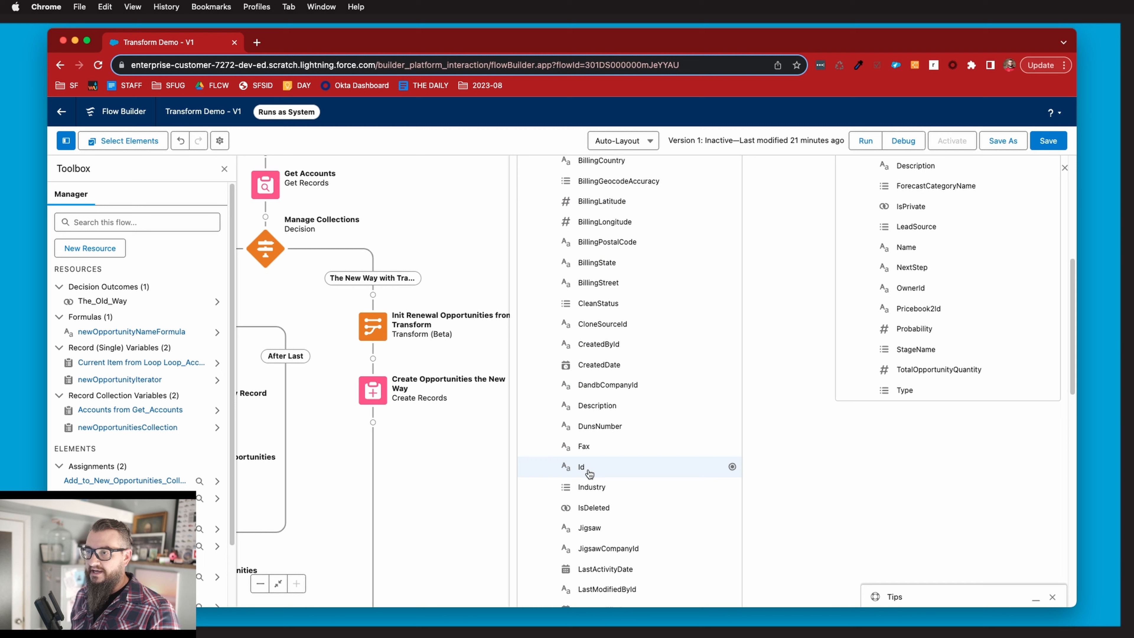
{"action": "left_click", "coordinate": [733, 467]}
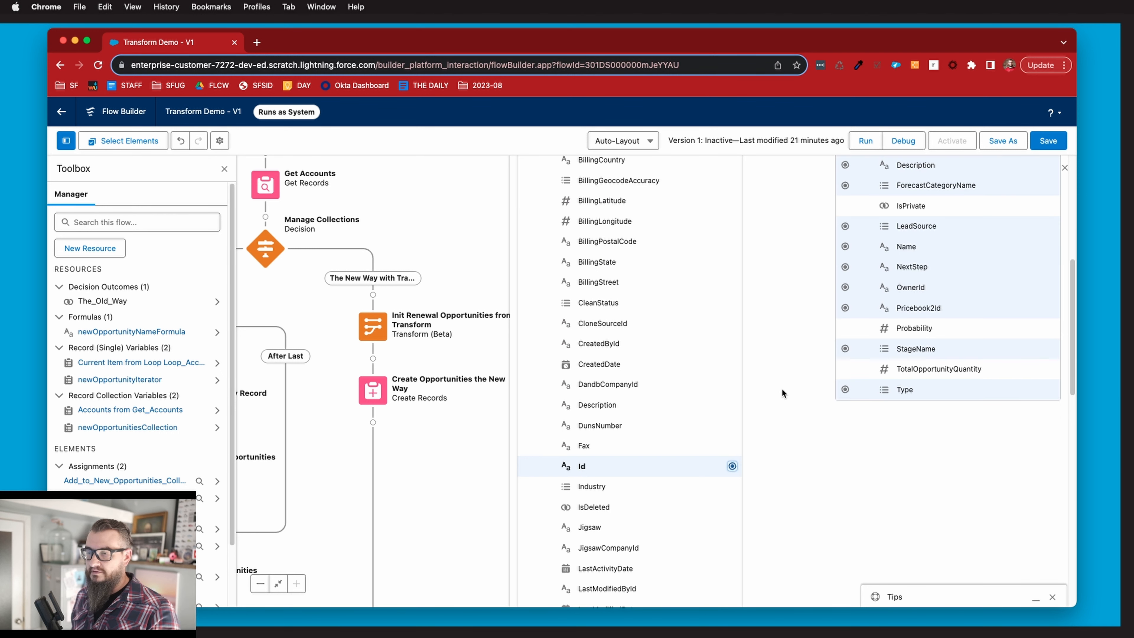
{"action": "scroll", "coordinate": [793, 370], "scroll_direction": "up", "scroll_amount": 7}
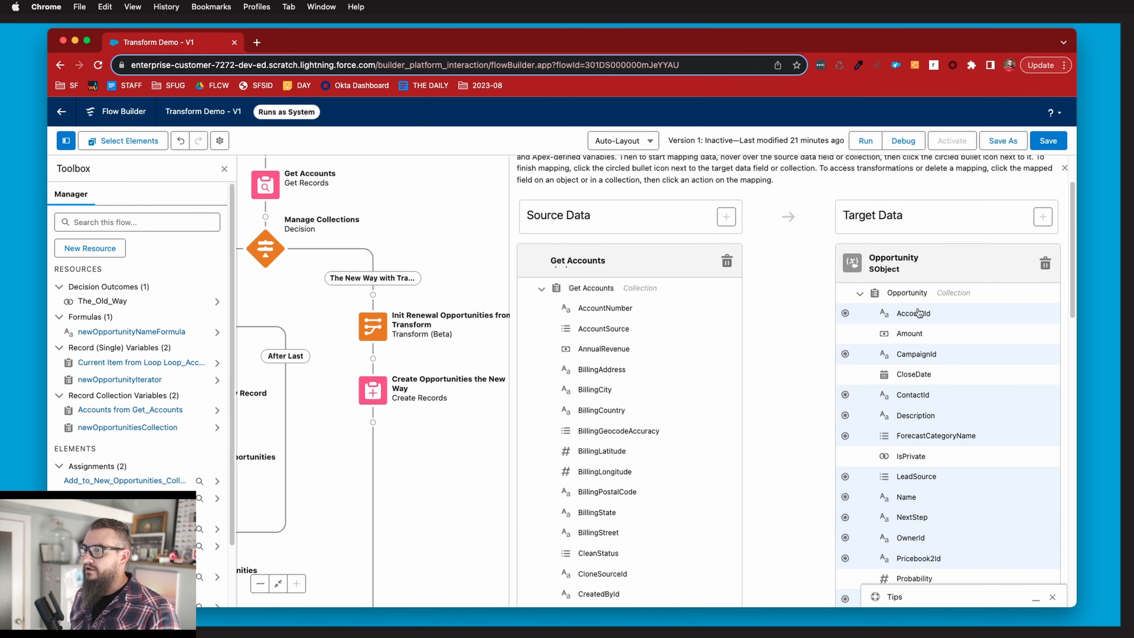
{"action": "left_click", "coordinate": [845, 313]}
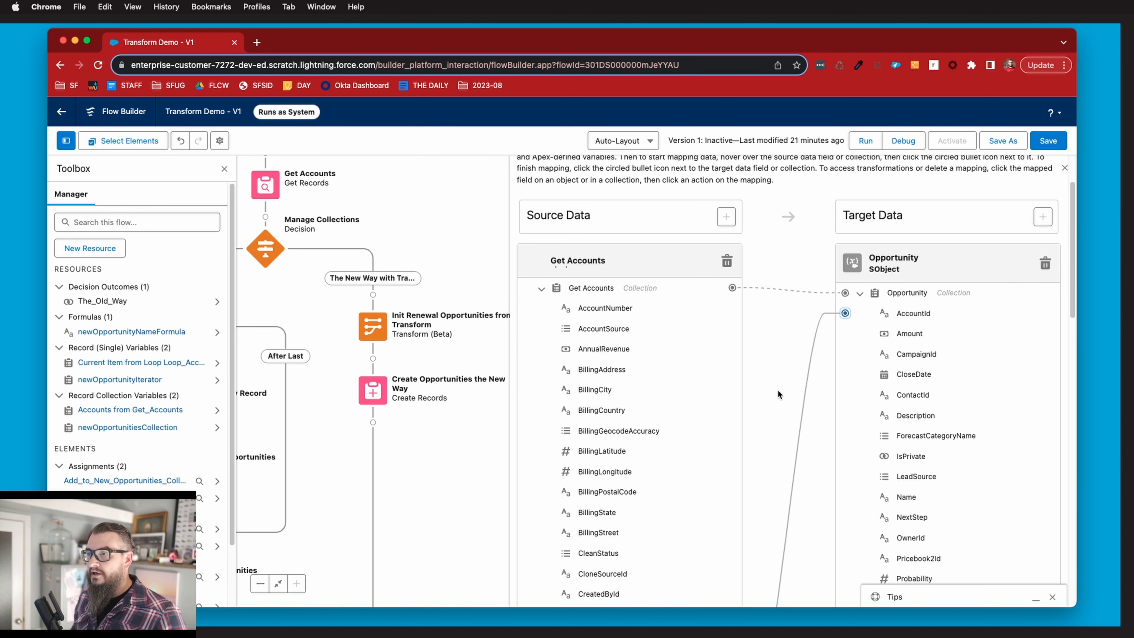
Map the source Name field of Get Accounts to the target Opportunity's Name field.
{"action": "scroll", "coordinate": [773, 423], "scroll_direction": "down", "scroll_amount": 3}
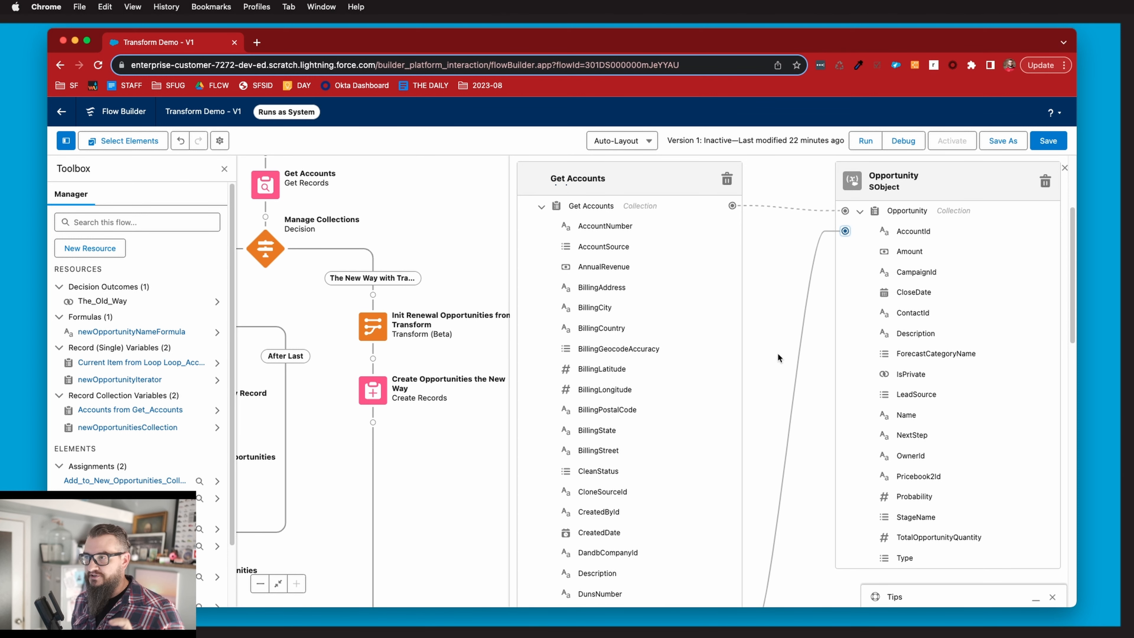
{"action": "scroll", "coordinate": [769, 374], "scroll_direction": "down", "scroll_amount": 1}
{"action": "scroll", "coordinate": [768, 372], "scroll_direction": "down", "scroll_amount": 12}
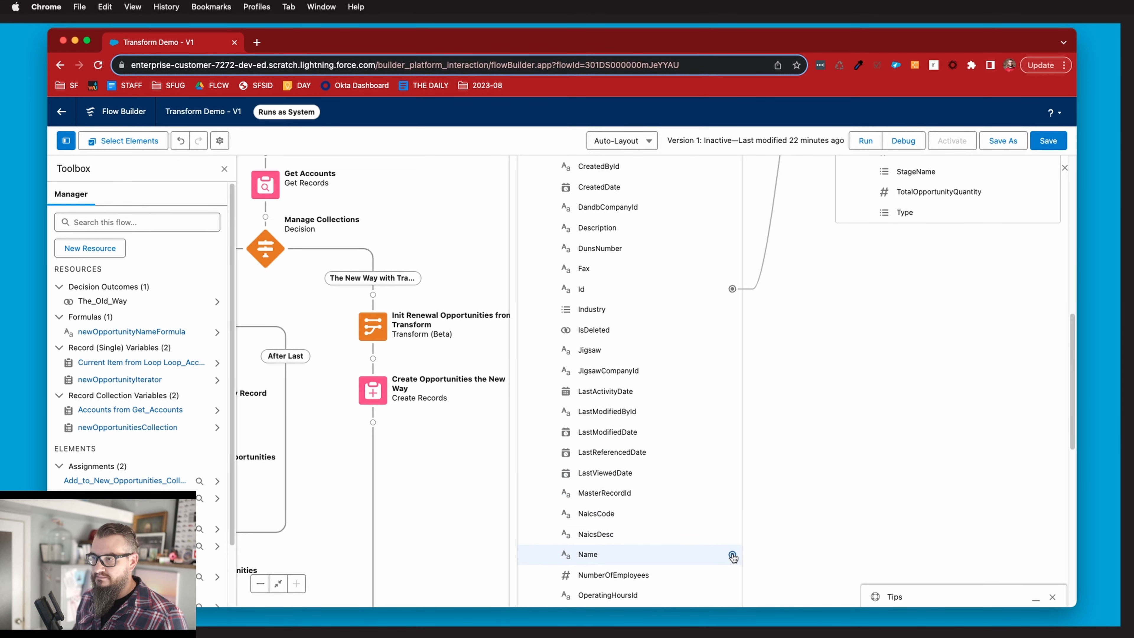
{"action": "scroll", "coordinate": [833, 432], "scroll_direction": "up", "scroll_amount": 3}
{"action": "scroll", "coordinate": [833, 432], "scroll_direction": "up", "scroll_amount": 10}
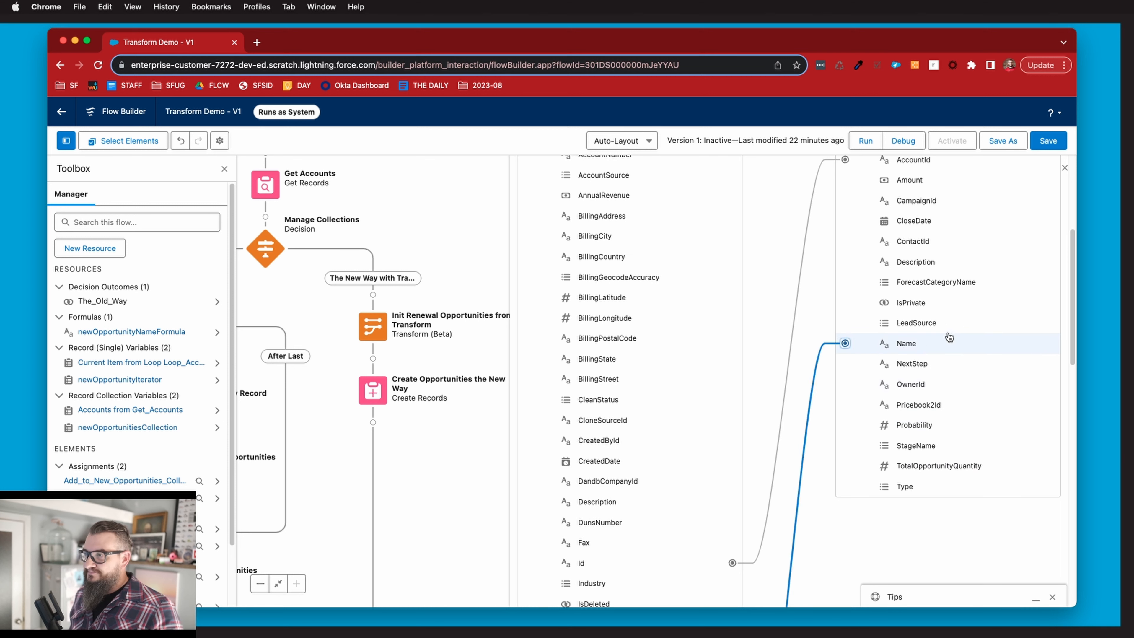
Set the Name mapping's transformation formula to {!Get_Accounts[$EachItem].Name} & " Renewal", check its syntax and close the transform.
{"action": "left_click", "coordinate": [908, 347]}
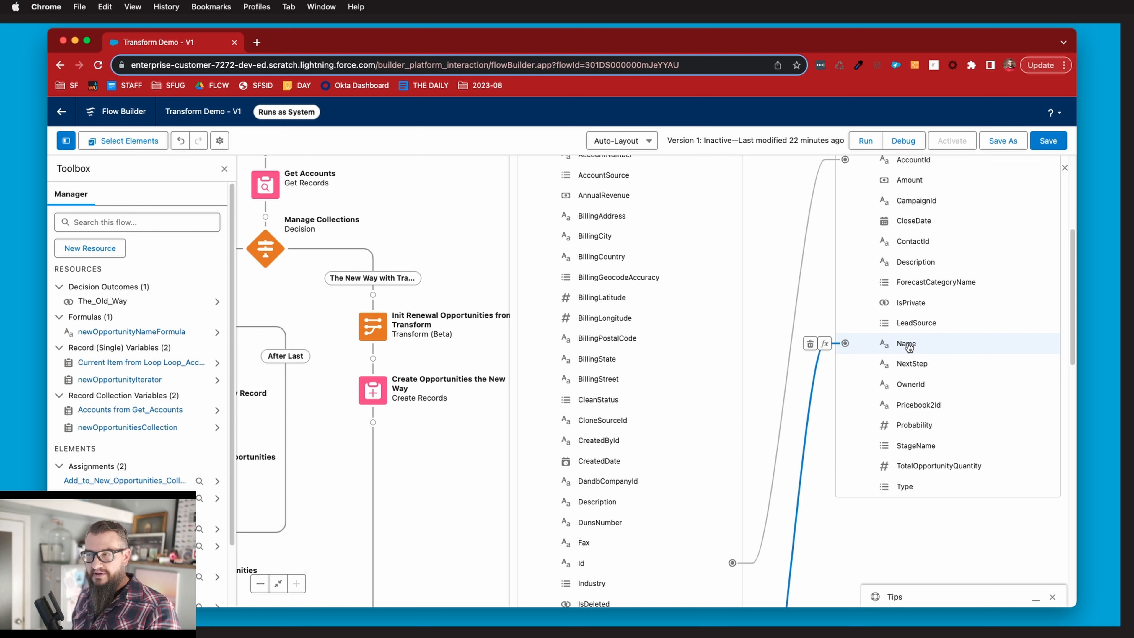
{"action": "left_click", "coordinate": [825, 344]}
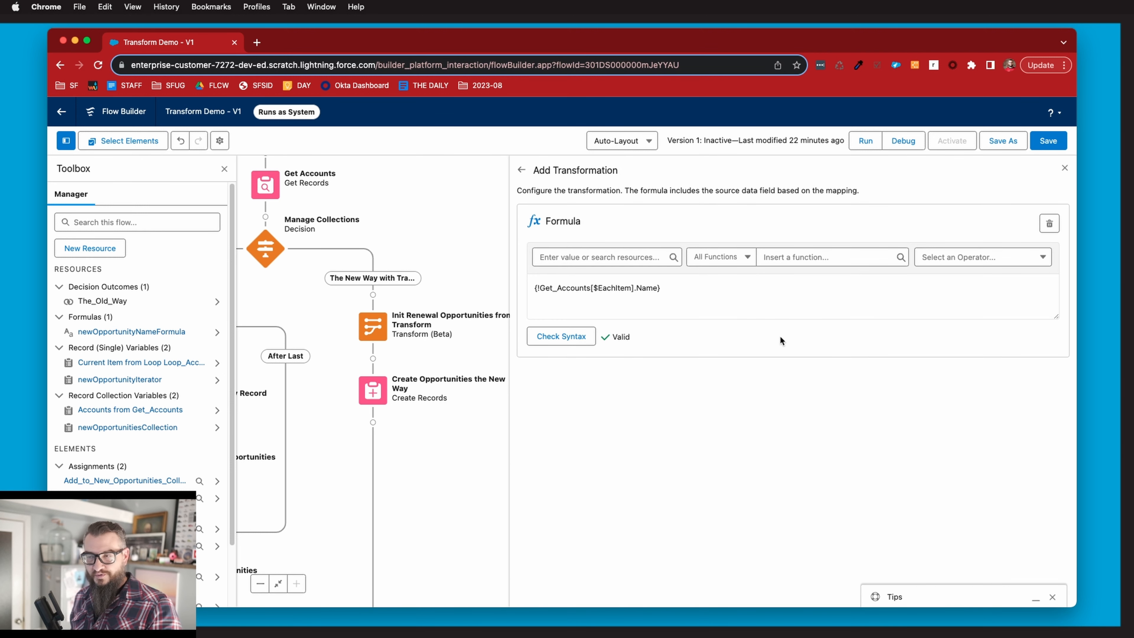
{"action": "left_click", "coordinate": [695, 287]}
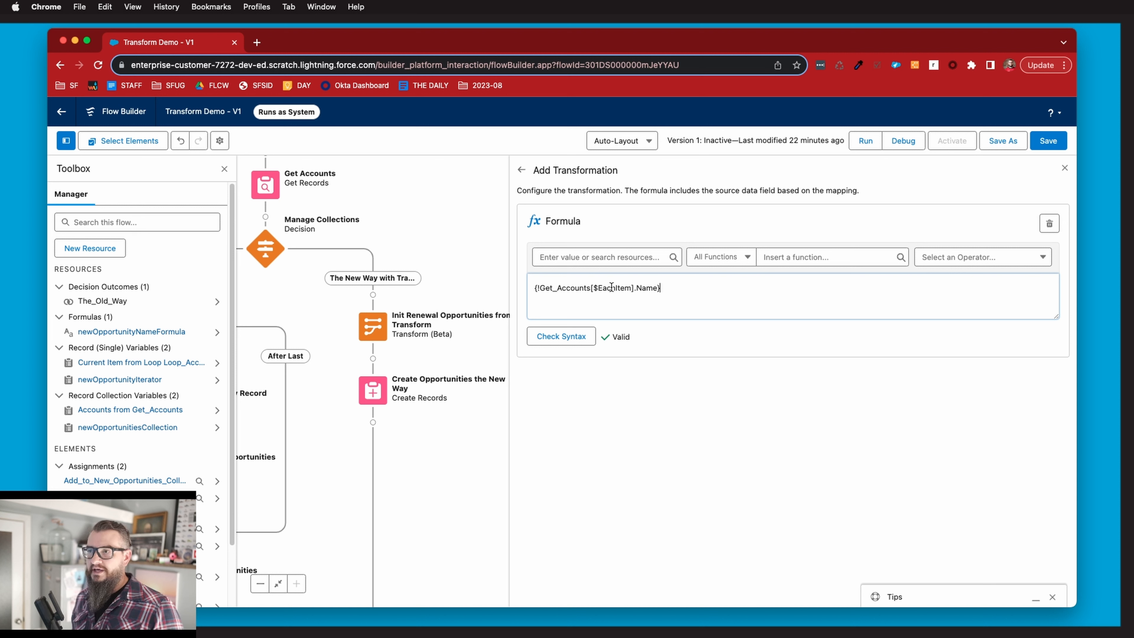
{"action": "left_click_drag", "start_coordinate": [539, 289], "coordinate": [654, 290]}
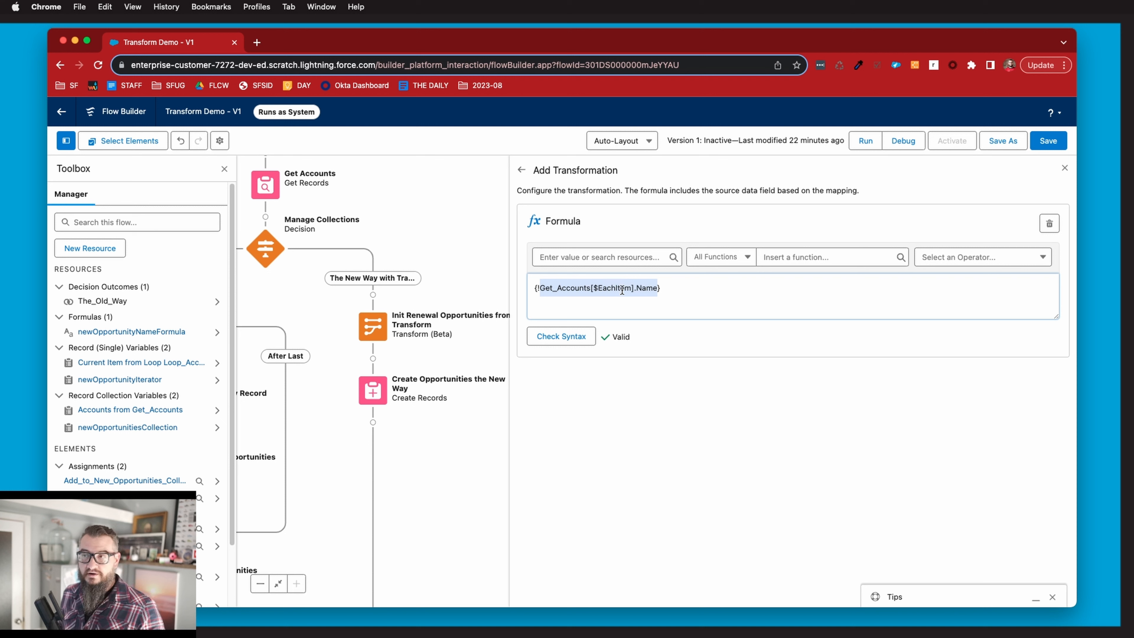
{"action": "left_click", "coordinate": [701, 290]}
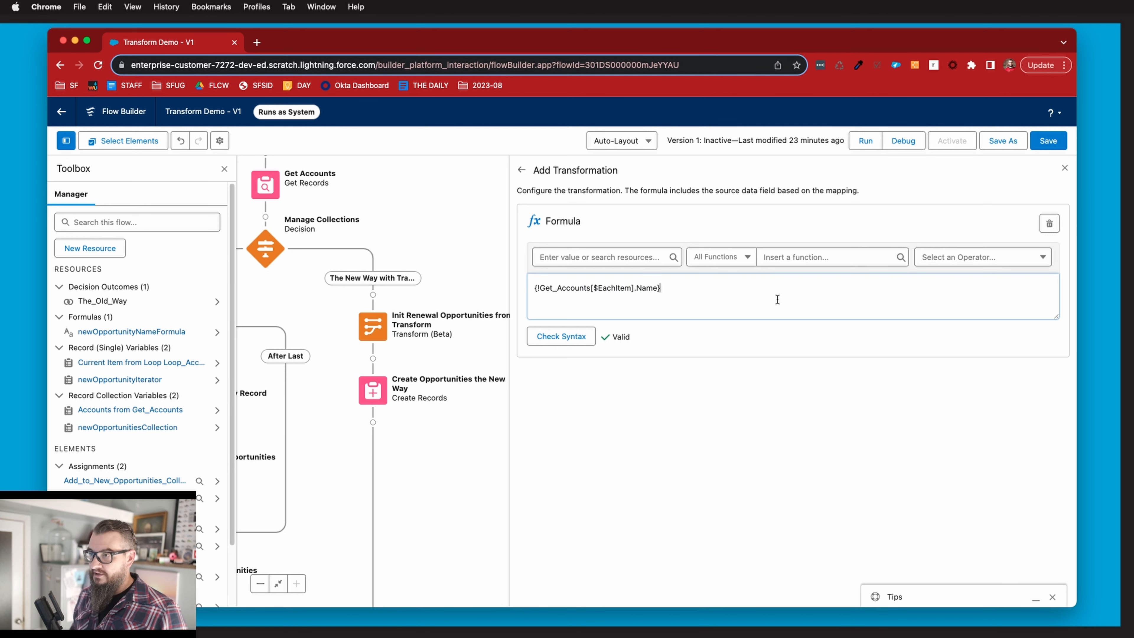
{"action": "type", "text": "& \""}
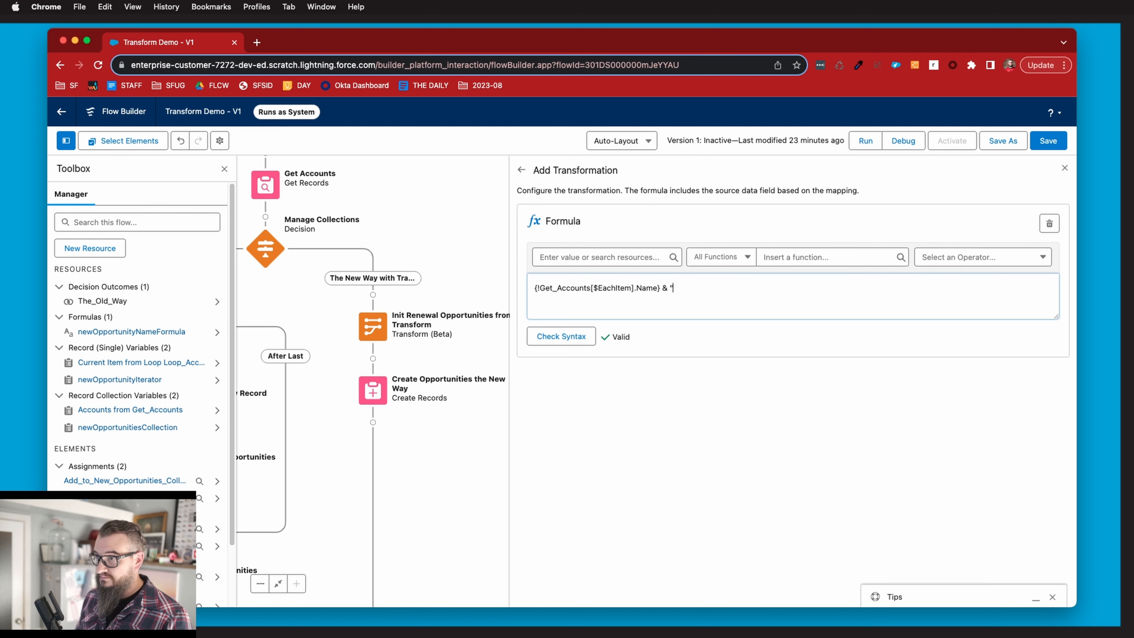
{"action": "type", "text": " Renewal\""}
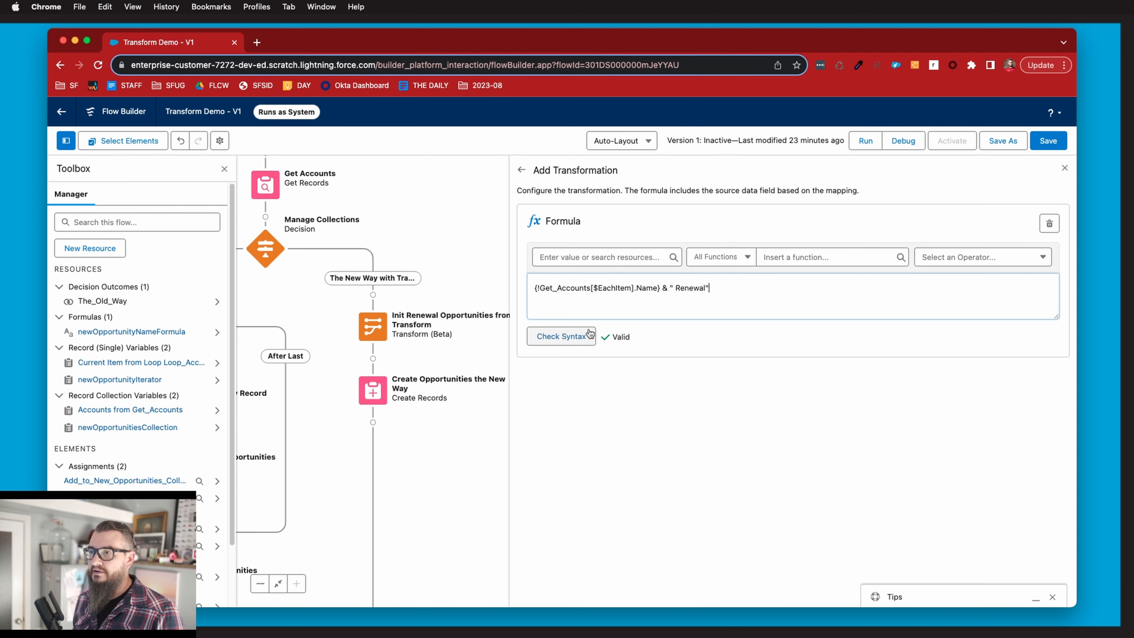
{"action": "left_click", "coordinate": [561, 335]}
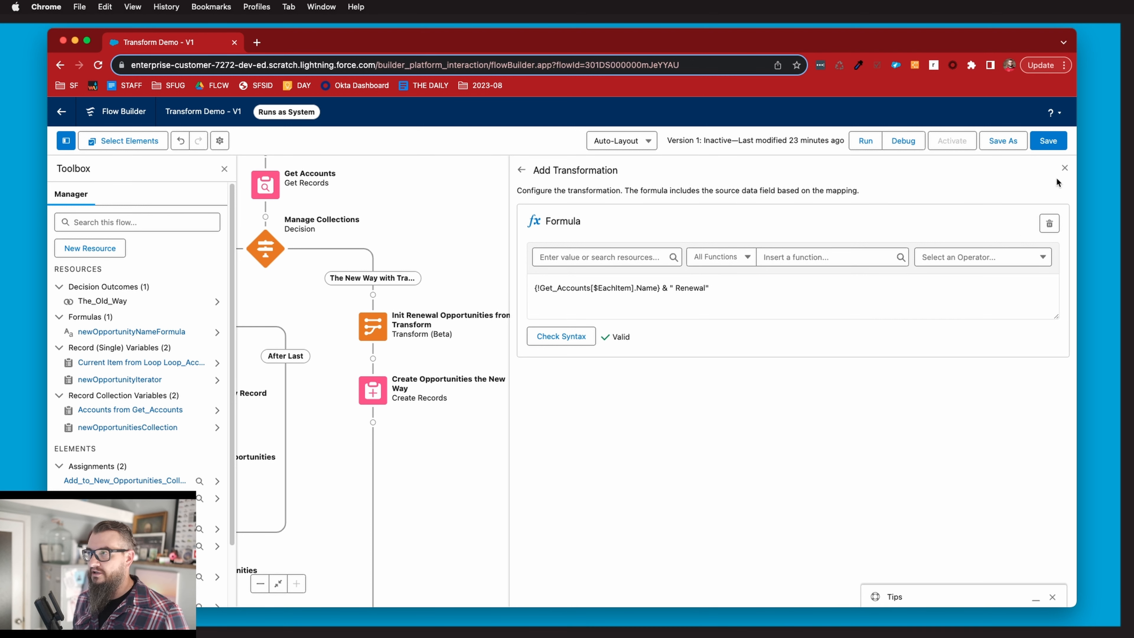
{"action": "left_click", "coordinate": [1065, 168]}
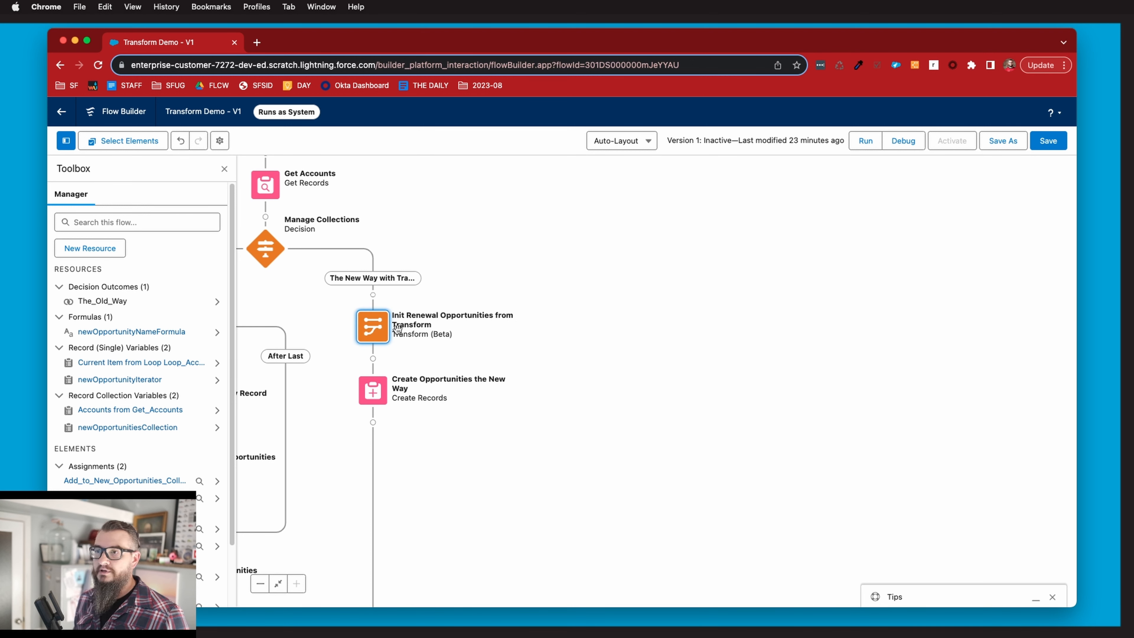
Check the reopened transform and the record collection used by the Create Opportunities the New Way element.
{"action": "left_click", "coordinate": [370, 335]}
{"action": "left_click", "coordinate": [373, 442]}
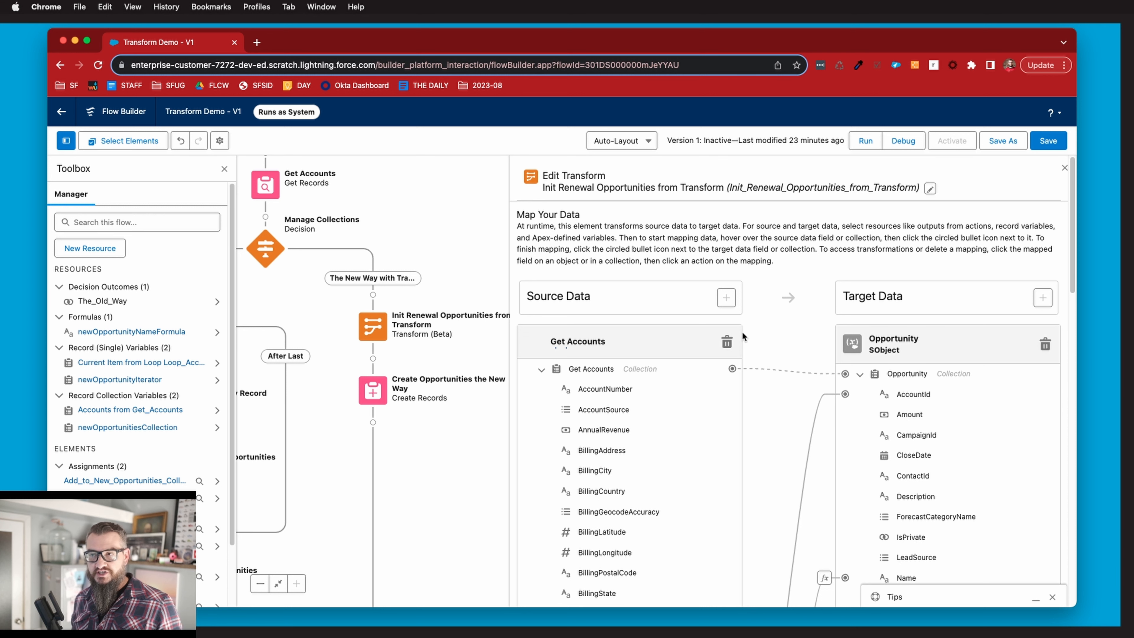
{"action": "left_click", "coordinate": [1064, 168]}
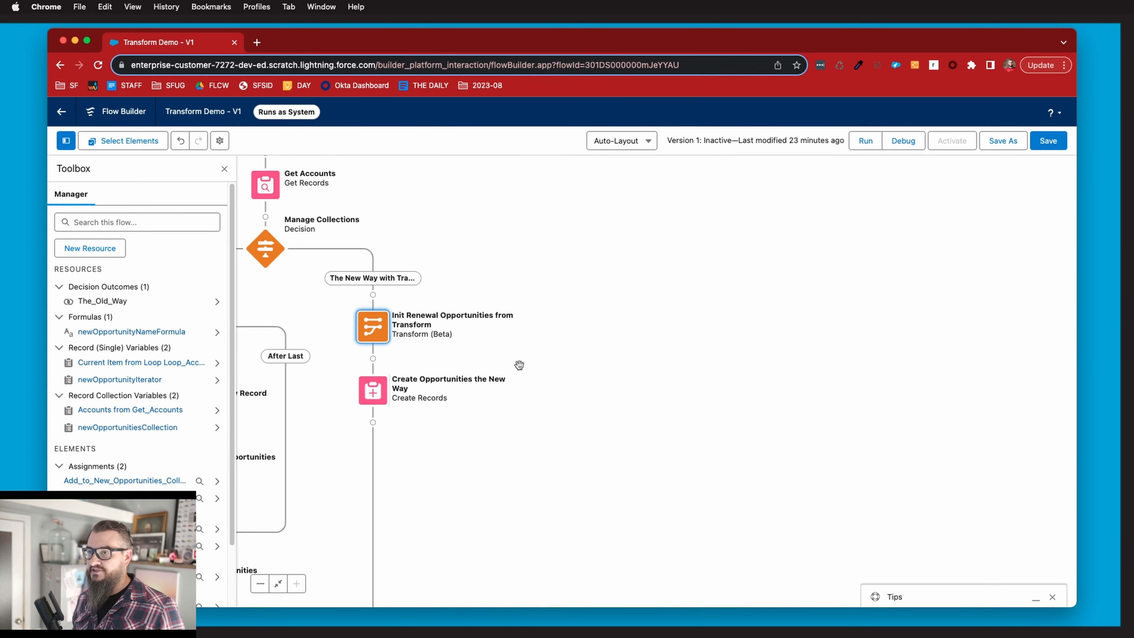
{"action": "left_click", "coordinate": [379, 394]}
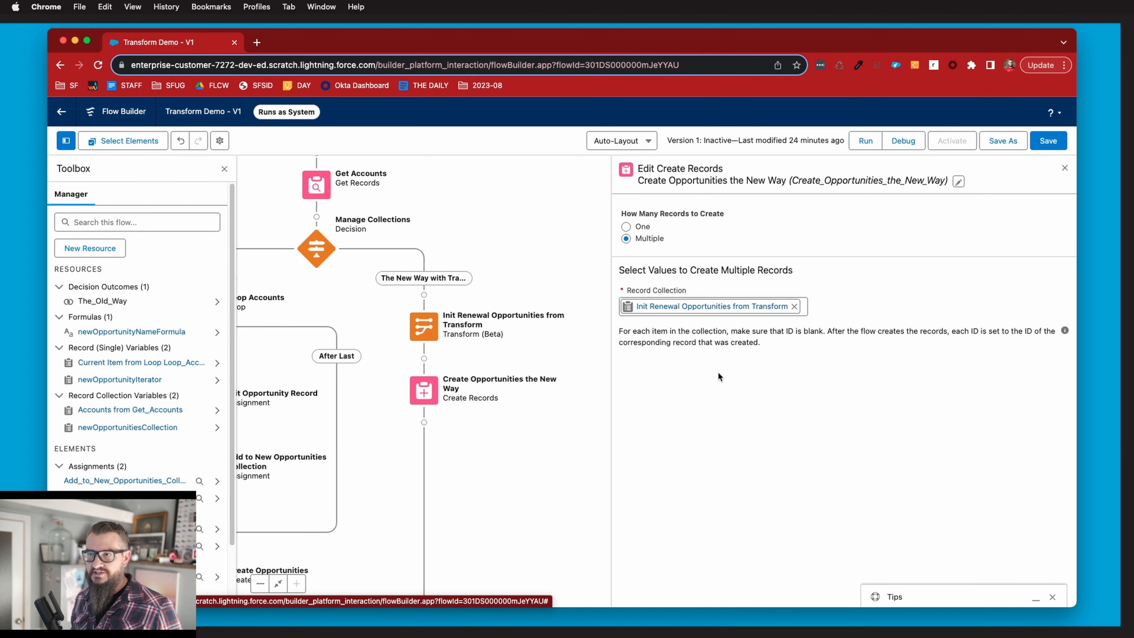
{"action": "left_click", "coordinate": [1065, 168]}
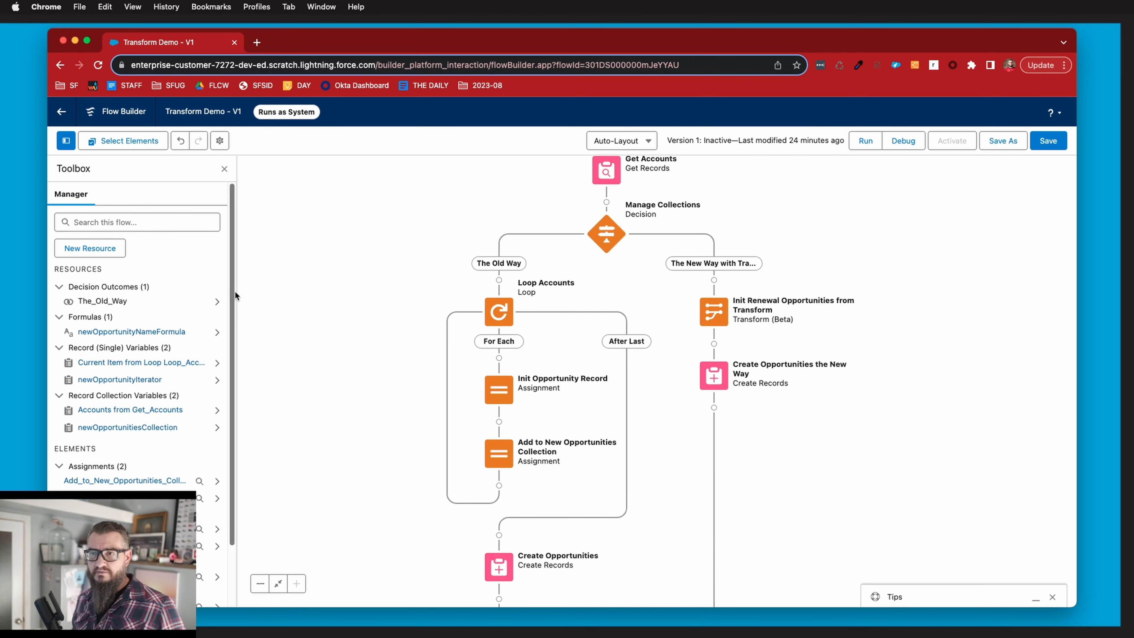
{"action": "left_click_drag", "start_coordinate": [234, 296], "coordinate": [232, 358]}
{"action": "scroll", "coordinate": [212, 268], "scroll_direction": "up", "scroll_amount": 3}
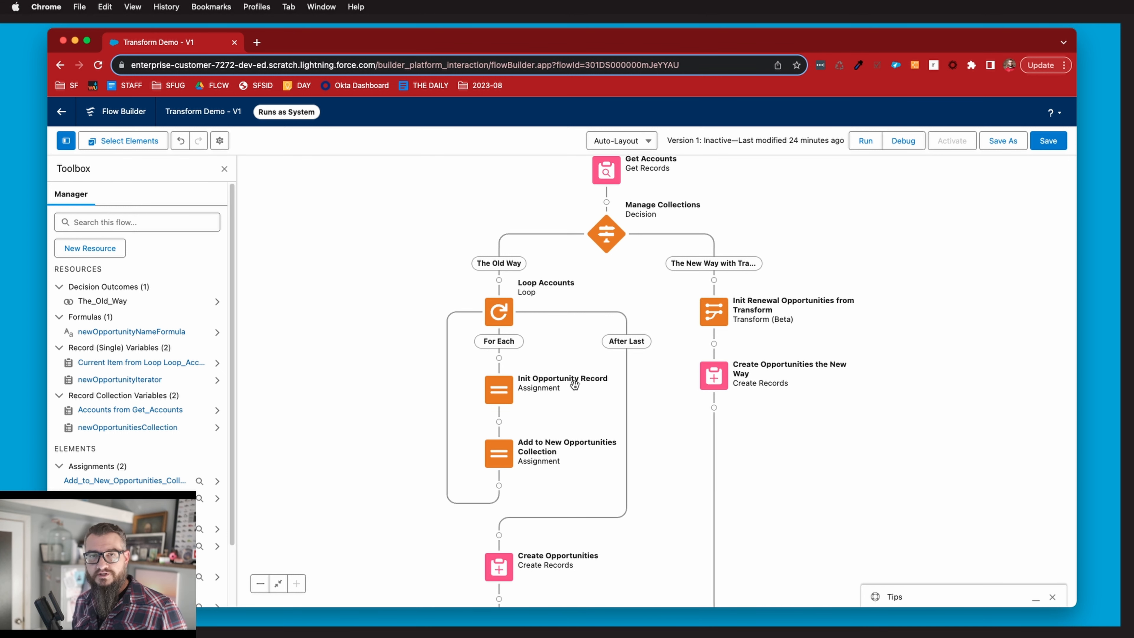
Review the AccountId and Name mappings in the Init Renewal Opportunities from Transform element, and return to the flow canvas.
{"action": "left_click", "coordinate": [714, 313]}
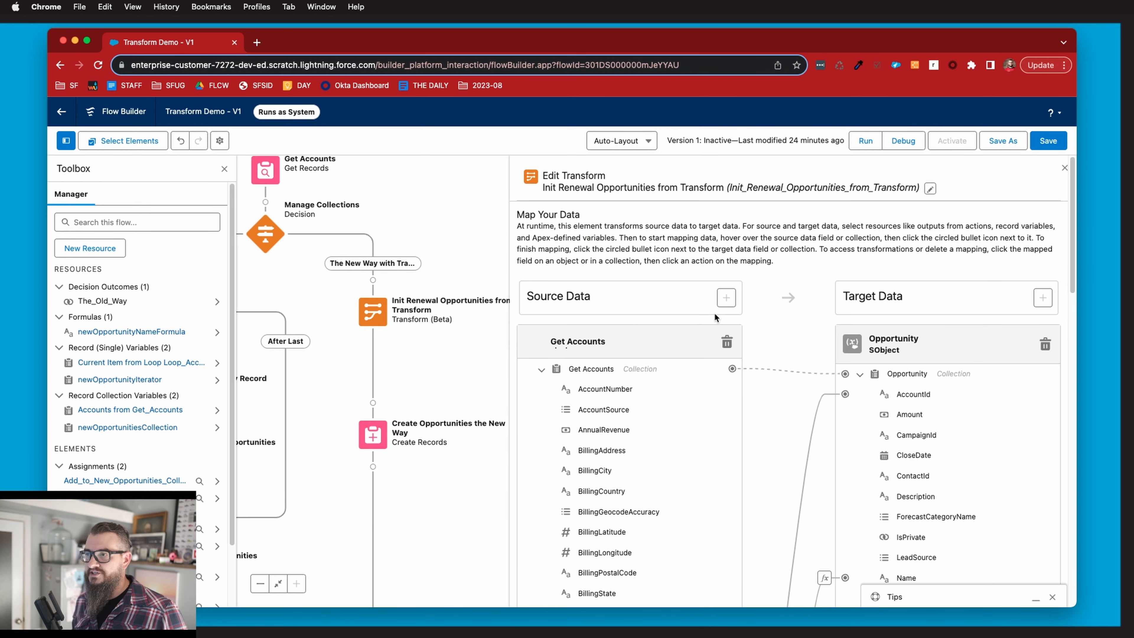
{"action": "scroll", "coordinate": [785, 405], "scroll_direction": "down", "scroll_amount": 3}
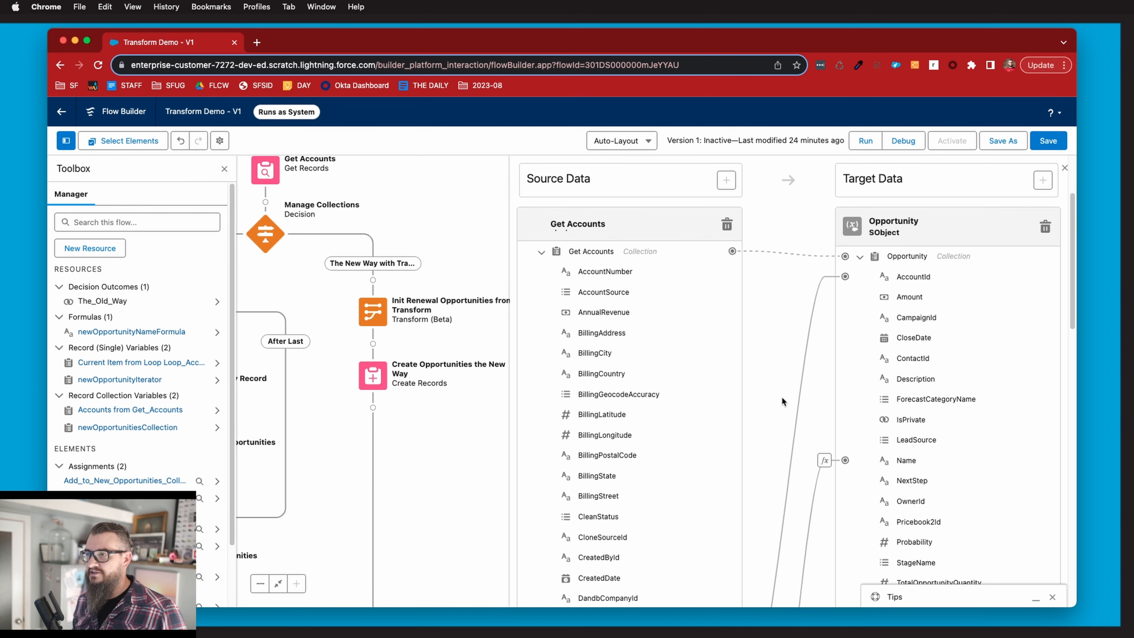
{"action": "scroll", "coordinate": [782, 395], "scroll_direction": "down", "scroll_amount": 4}
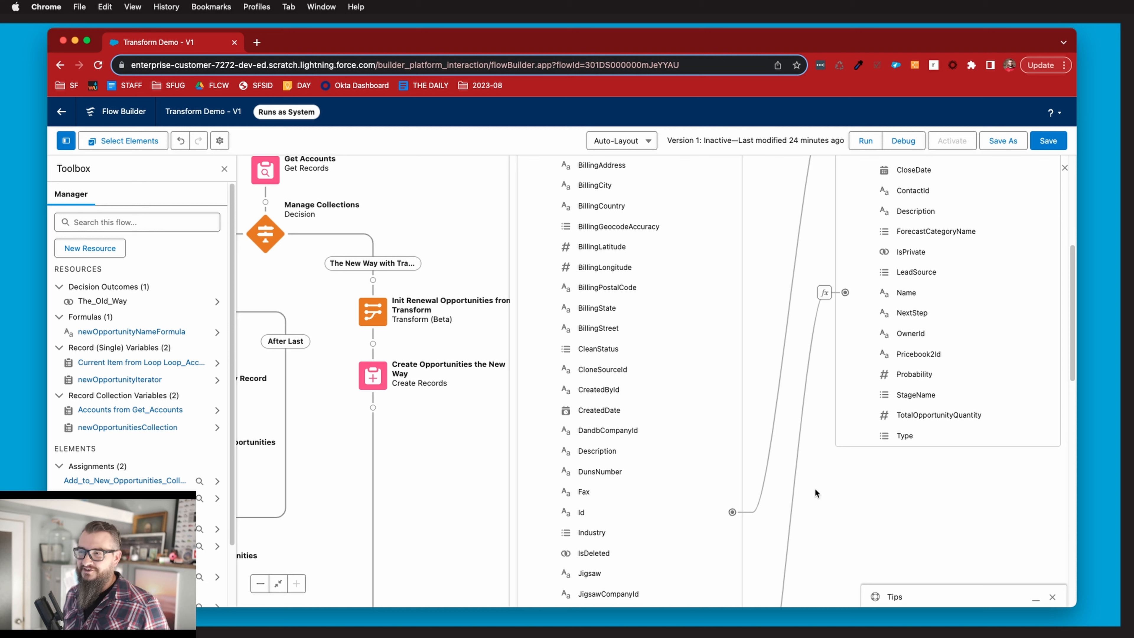
{"action": "scroll", "coordinate": [815, 492], "scroll_direction": "down", "scroll_amount": 2}
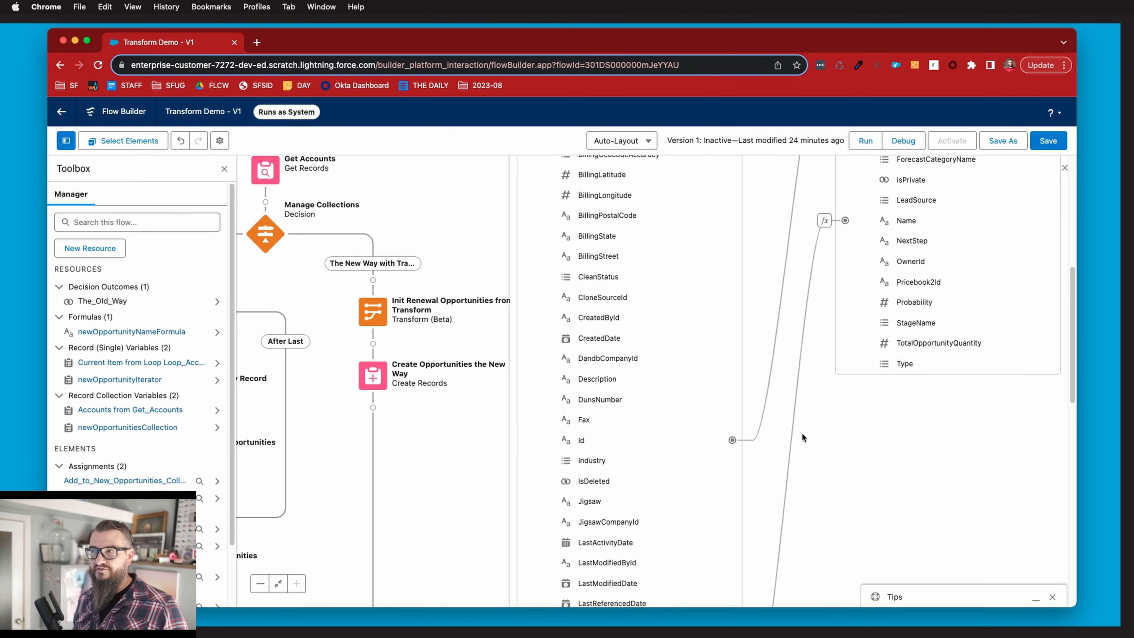
{"action": "scroll", "coordinate": [811, 465], "scroll_direction": "up", "scroll_amount": 3}
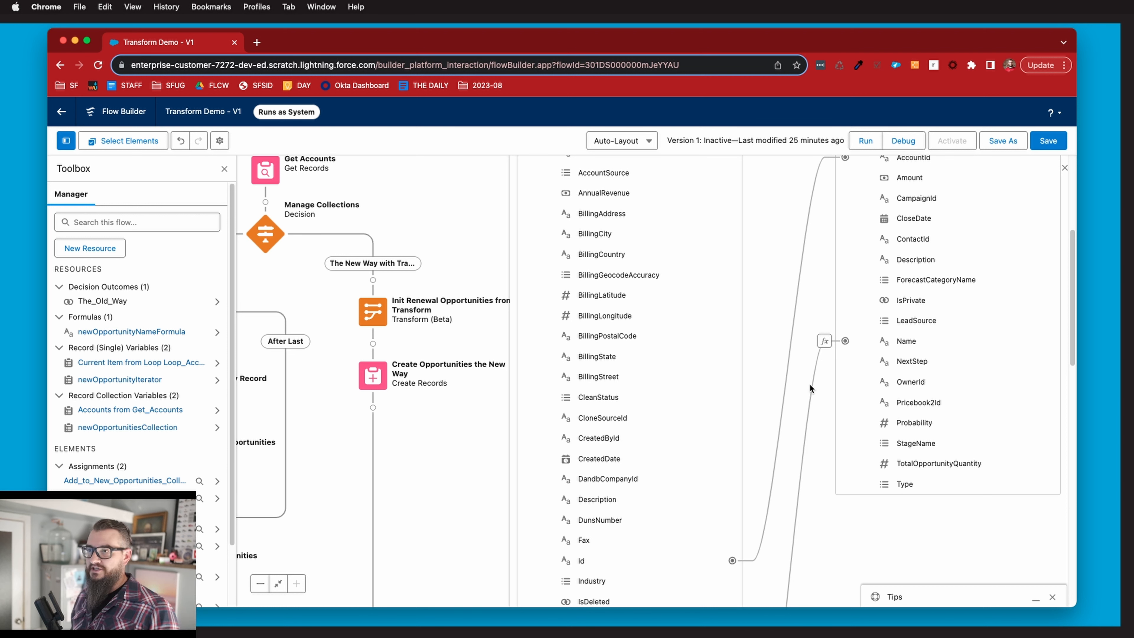
{"action": "scroll", "coordinate": [780, 390], "scroll_direction": "up", "scroll_amount": 5}
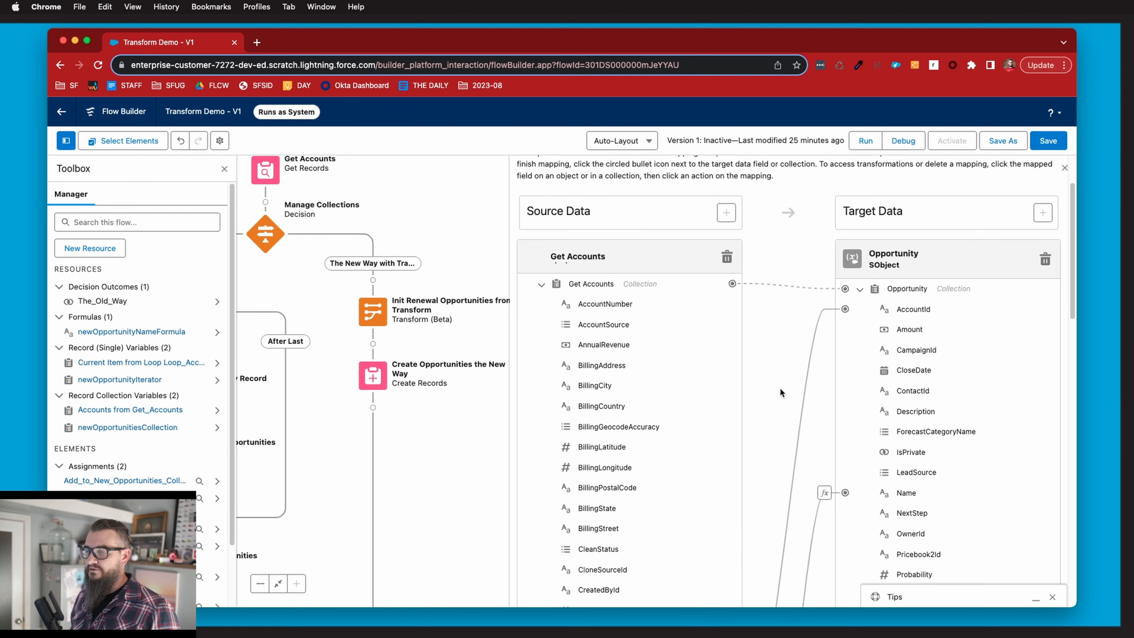
{"action": "left_click", "coordinate": [1065, 168]}
{"action": "left_click_drag", "start_coordinate": [491, 459], "coordinate": [831, 450]}
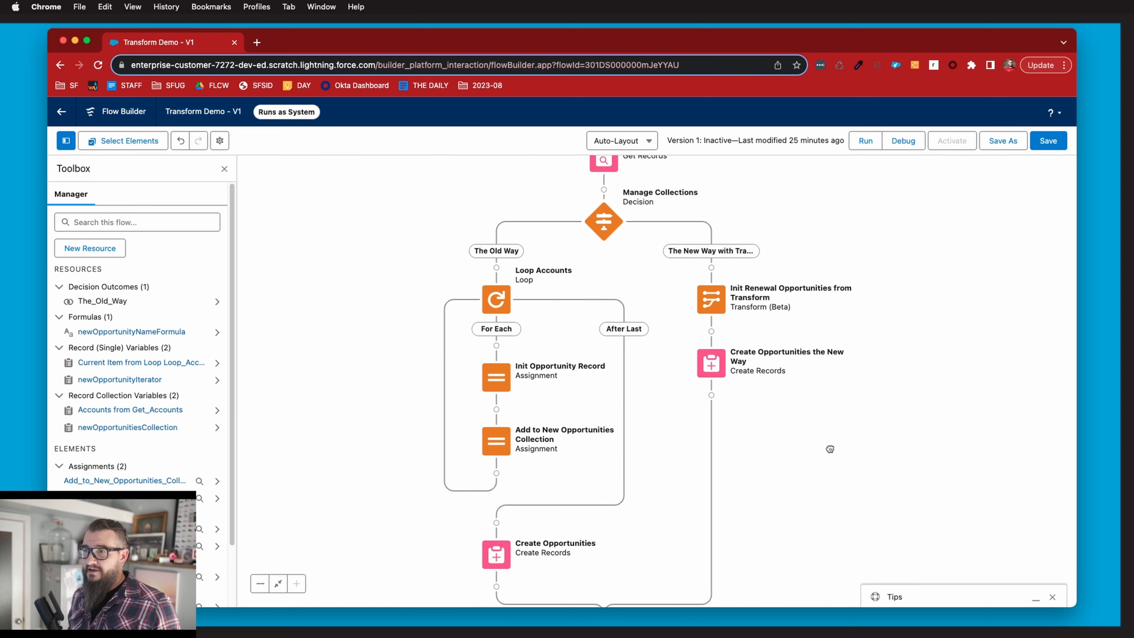